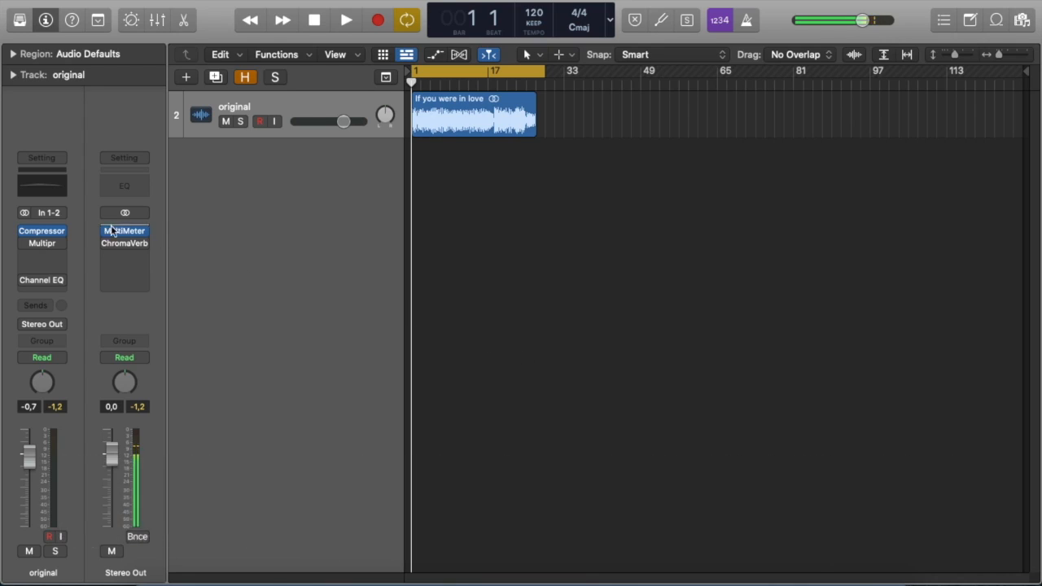
Open the Compressor plug-in on the original track and start playback of the song.
click(49, 235)
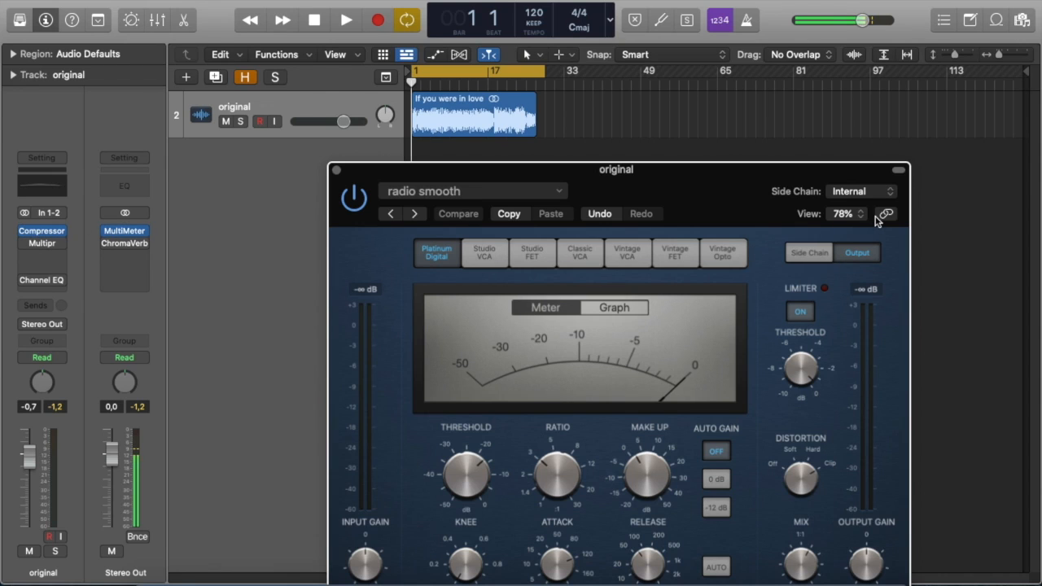
key(space)
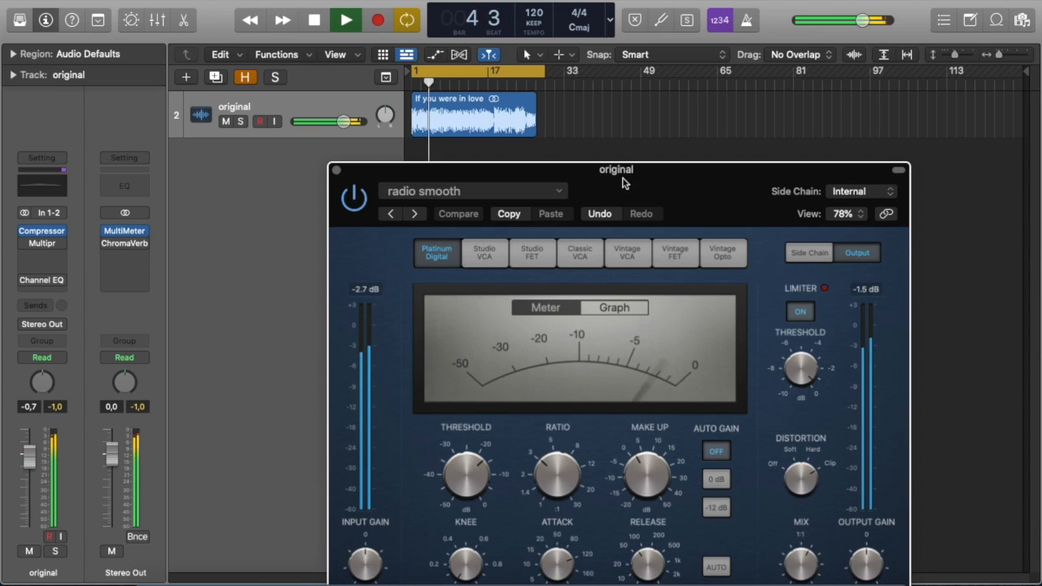
drag(623, 178, 602, 113)
Adjust the Compressor's threshold, make-up gain and attack to about 95 ms, then stop playback and close the plug-in.
mouse_move(468, 409)
drag(468, 409, 455, 432)
drag(622, 406, 612, 425)
mouse_move(629, 505)
mouse_move(535, 497)
mouse_down()
mouse_move(542, 549)
mouse_move(541, 486)
mouse_up()
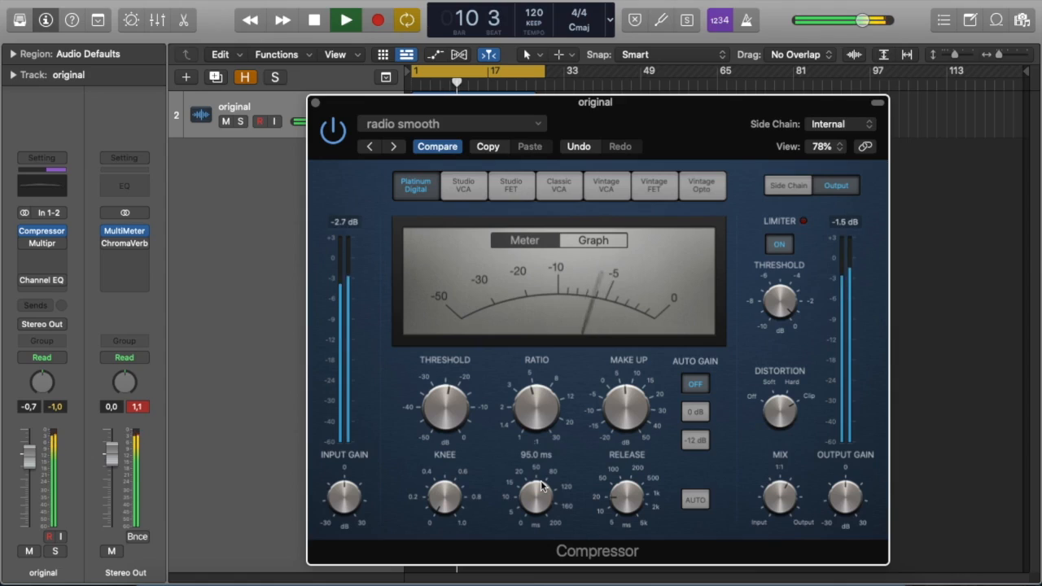
key(space)
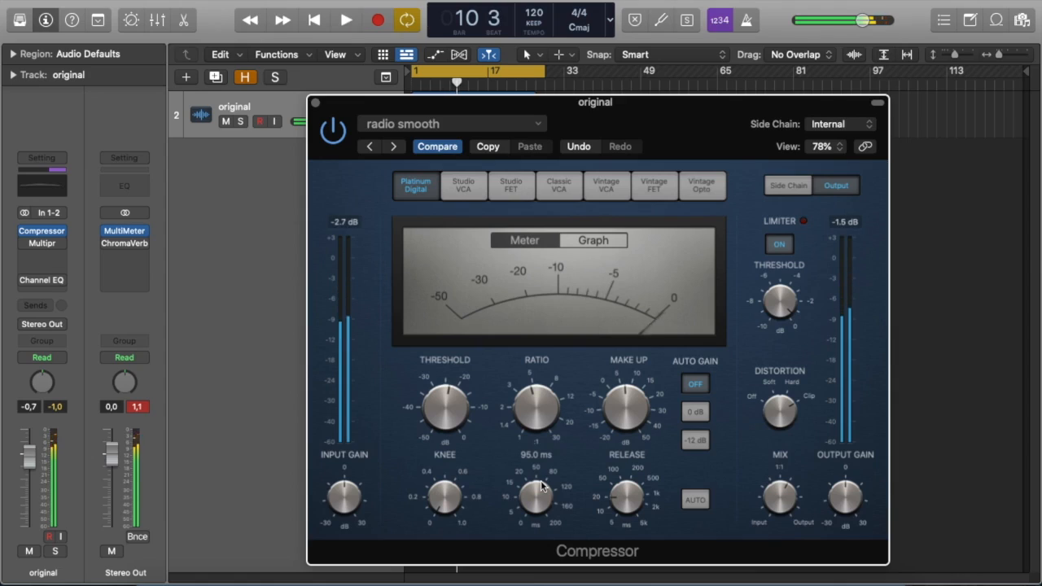
click(316, 104)
Open the Multipressor on the original track and play the song from the beginning.
click(25, 232)
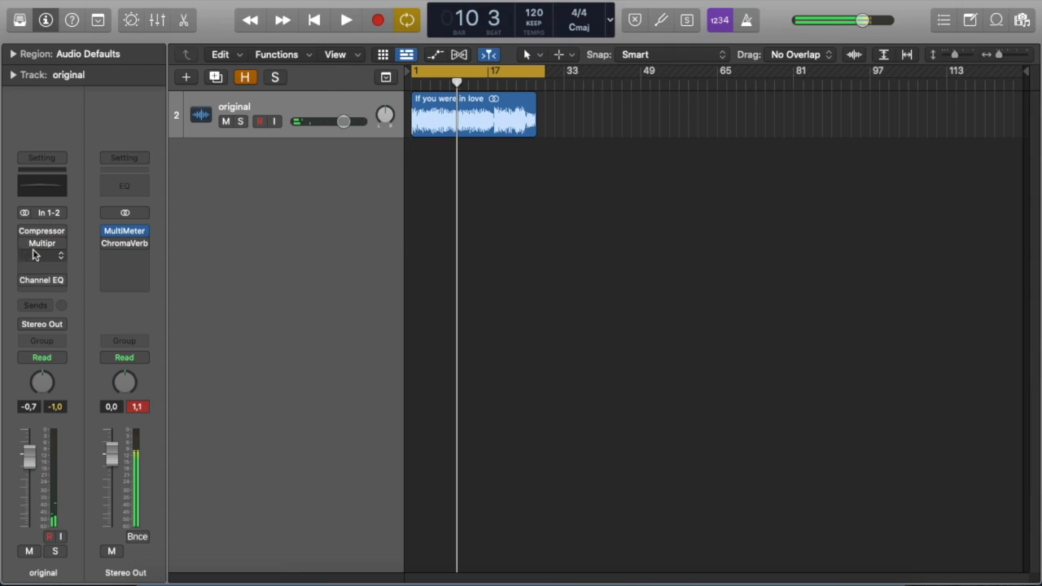
click(43, 245)
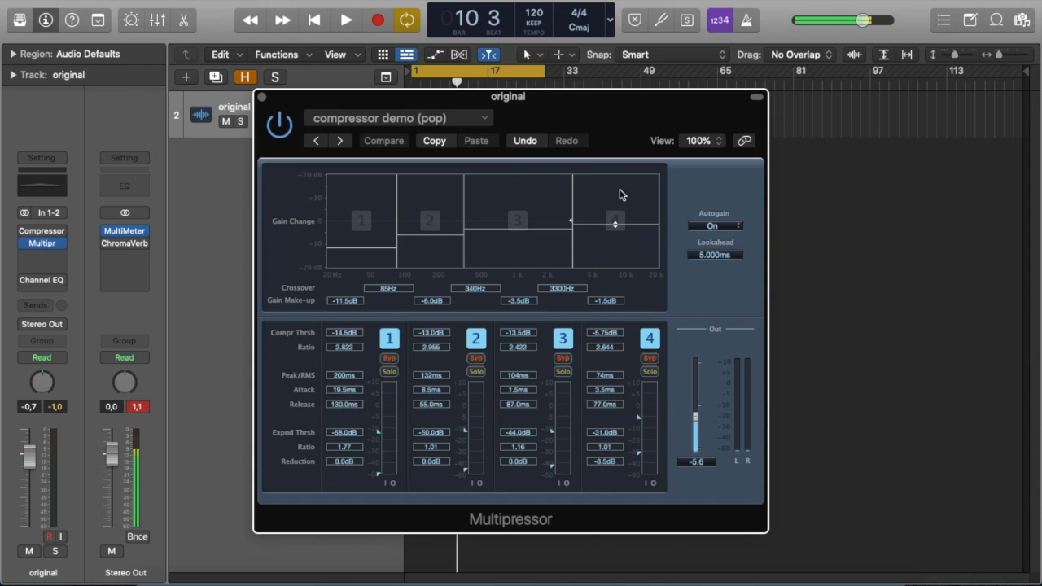
click(137, 406)
key(Return)
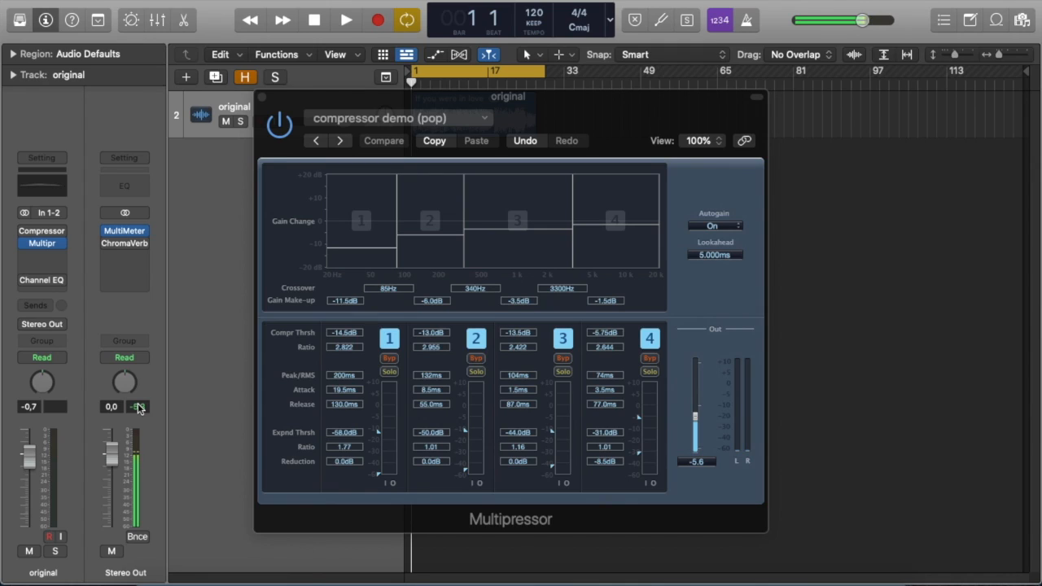
key(space)
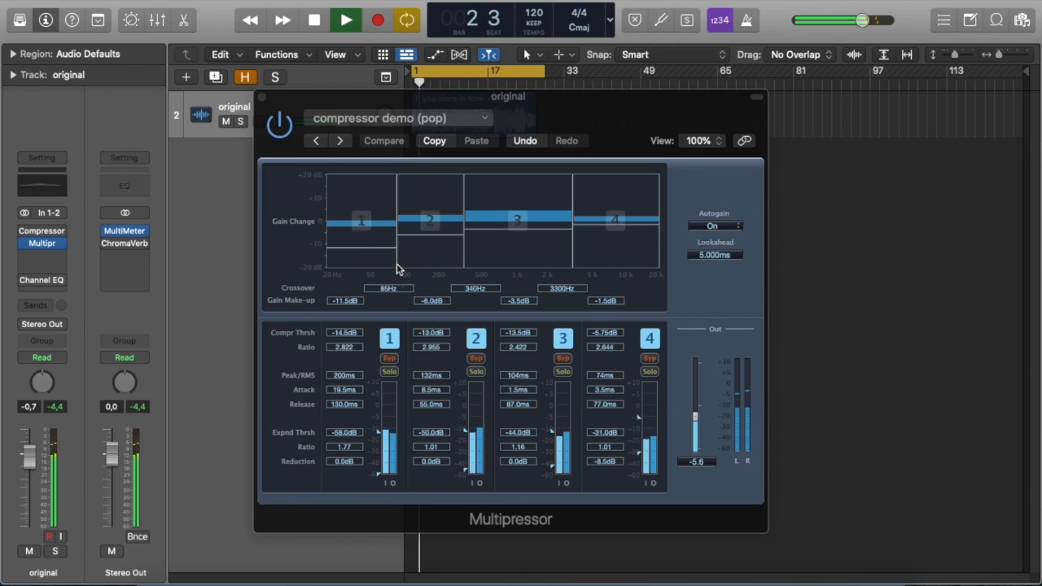
Solo Multipressor bands 1, 2 and 3 one at a time to audition each frequency range.
click(389, 372)
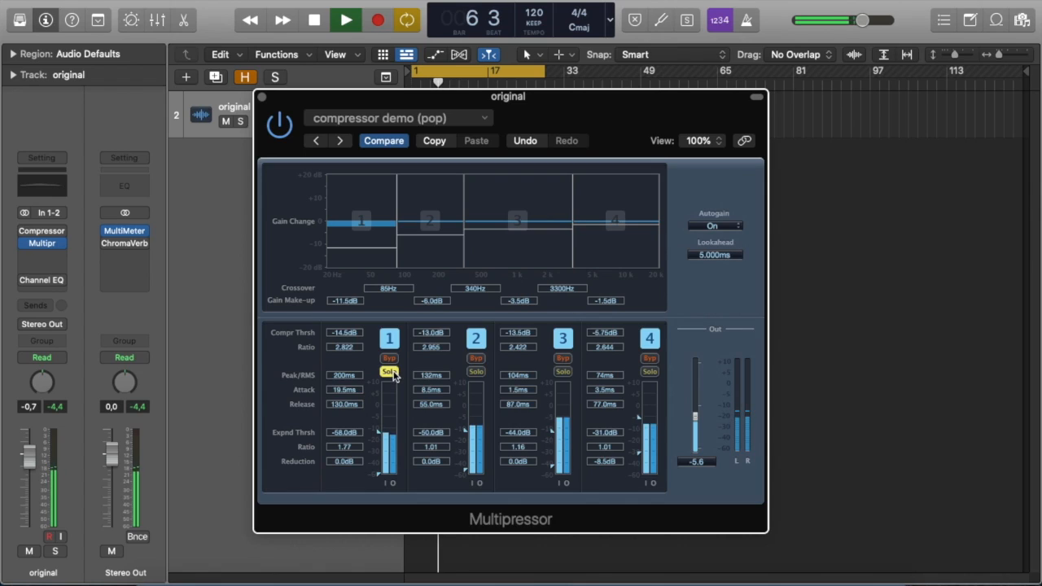
click(391, 373)
click(476, 372)
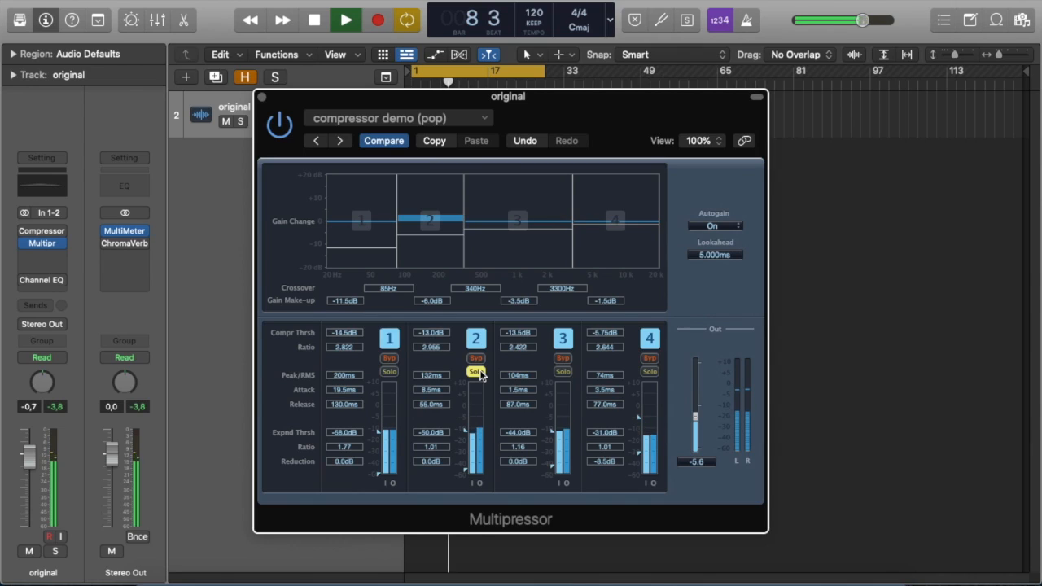
click(476, 372)
click(561, 373)
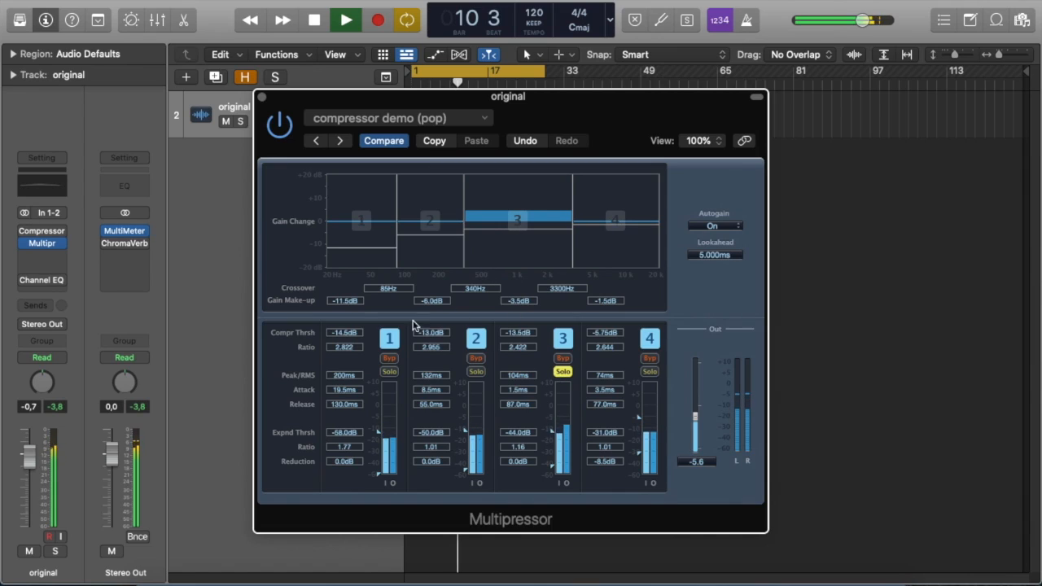
Set band 2's compressor threshold to -6.75 dB and solo band 2.
mouse_move(530, 331)
mouse_down()
mouse_move(527, 306)
mouse_move(534, 373)
mouse_move(536, 332)
mouse_up()
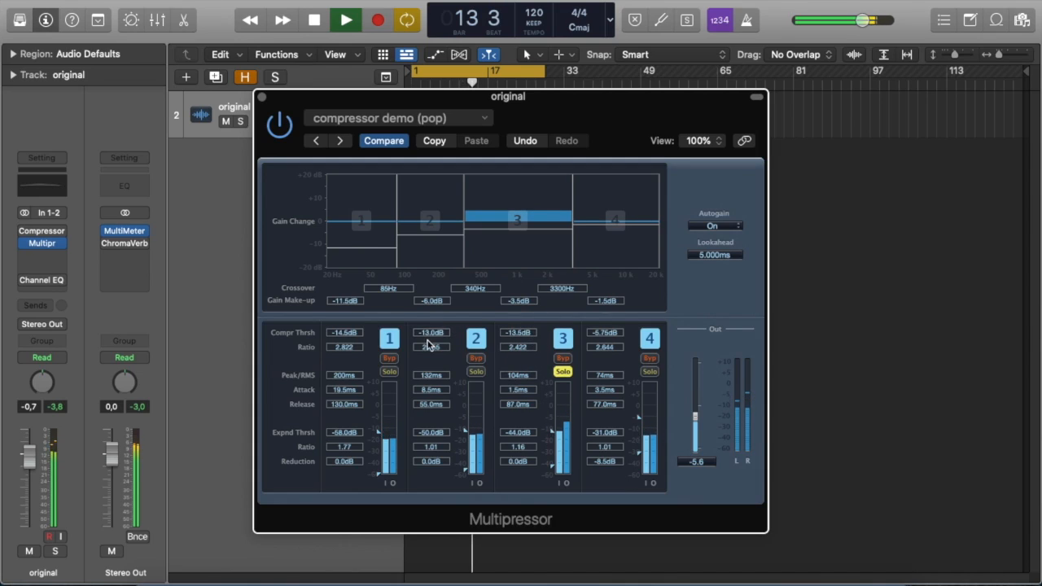
drag(433, 334, 433, 324)
click(474, 372)
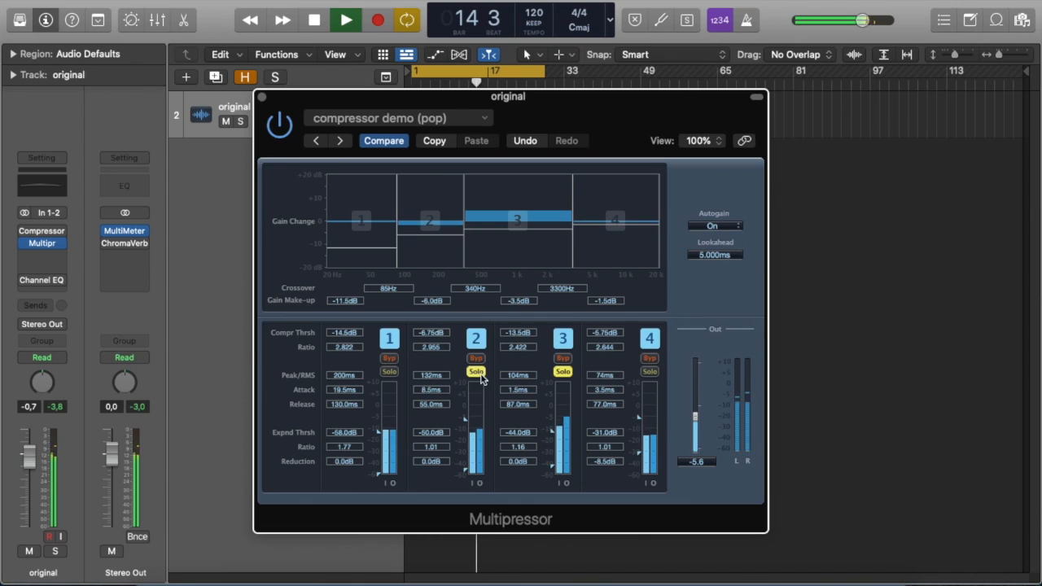
Solo band 1, set its compressor threshold to -18.5 dB, and solo band 4.
click(389, 372)
drag(359, 333, 354, 358)
click(650, 371)
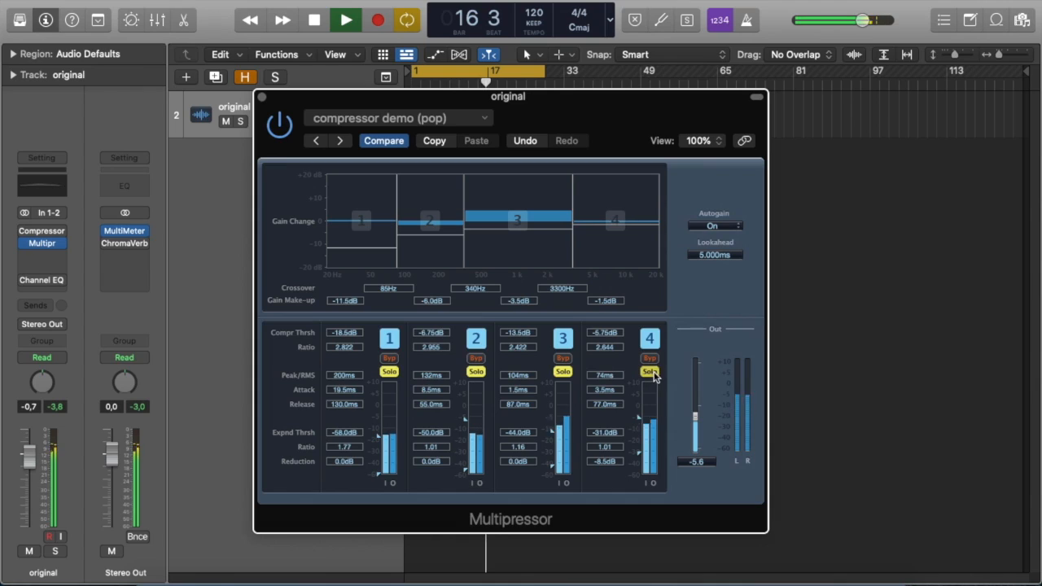
Unsolo all four Multipressor bands.
click(389, 371)
click(476, 372)
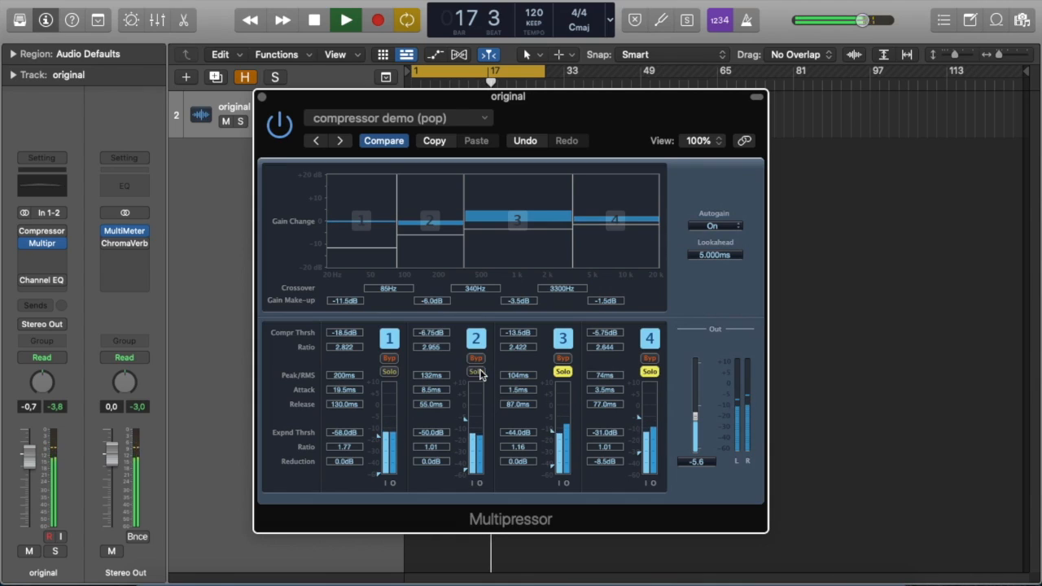
click(564, 371)
click(650, 371)
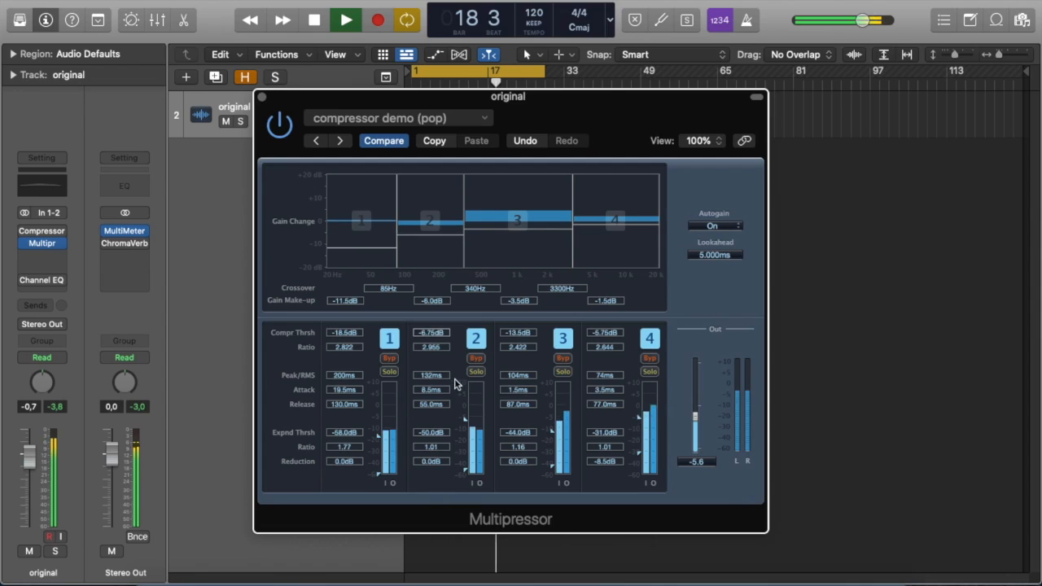
Set band 3's compressor threshold to -14.5 dB, stop playback and close the Multipressor.
mouse_move(519, 332)
mouse_down()
mouse_move(520, 359)
mouse_move(521, 334)
mouse_up()
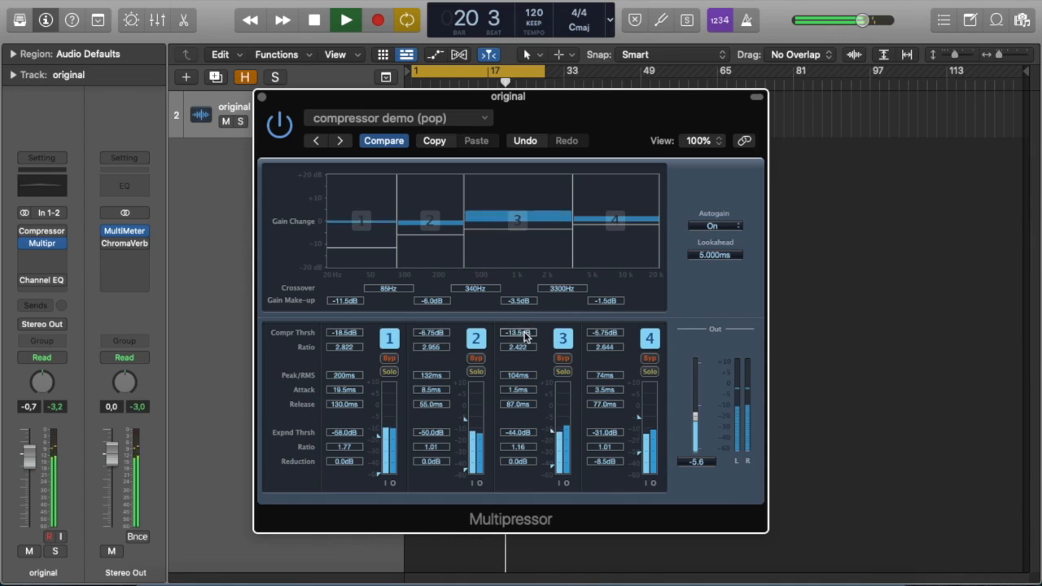
key(space)
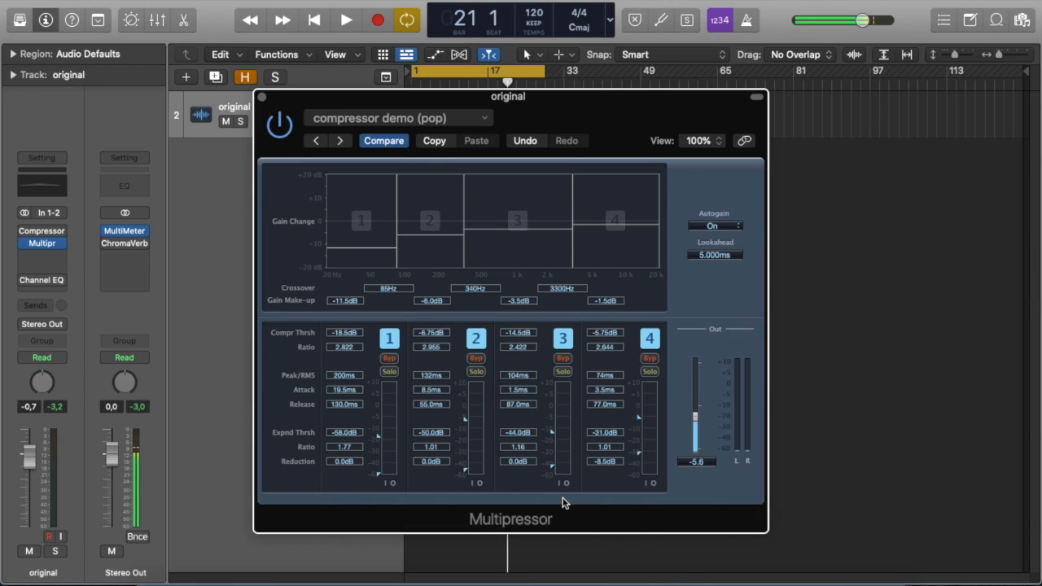
click(261, 97)
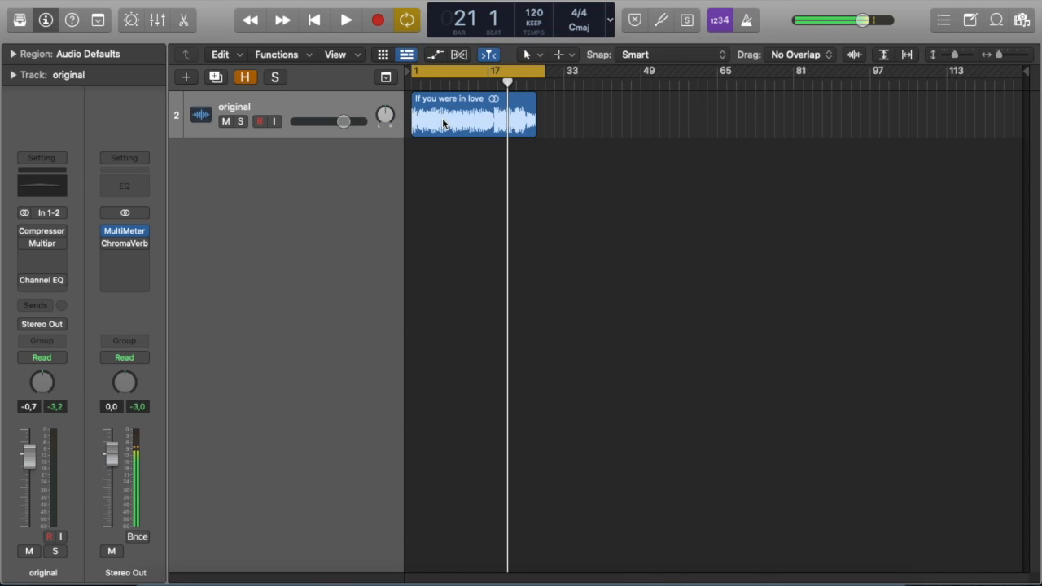
Create three new audio tracks below the original track.
key(alt+super+a)
key(alt+super+a)
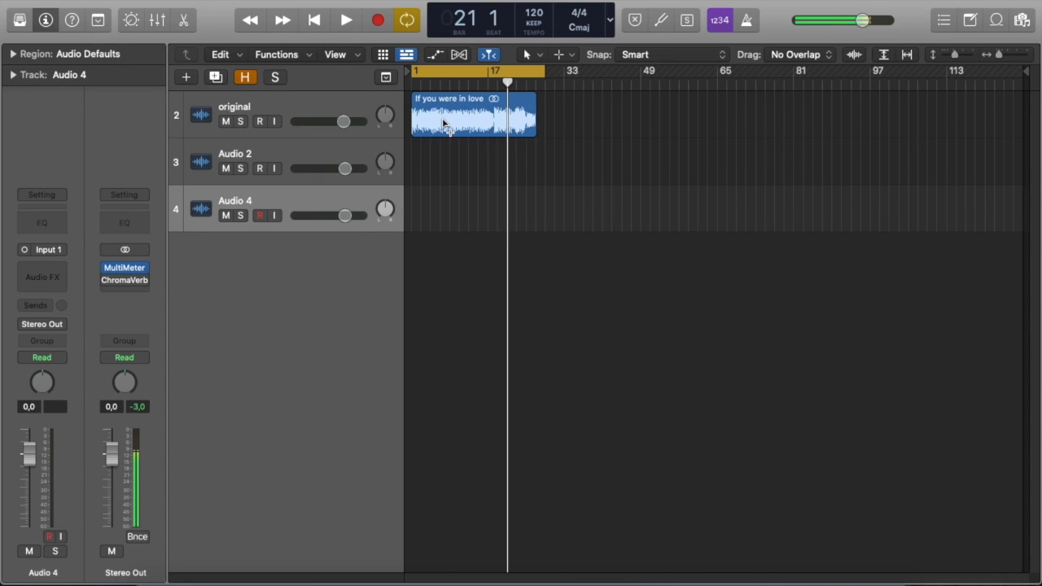
click(442, 118)
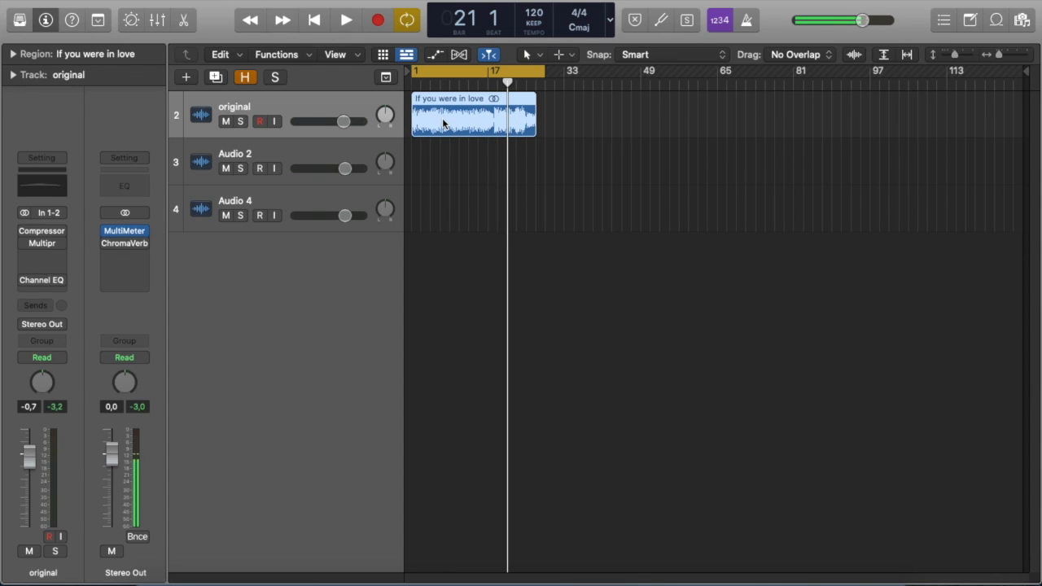
click(334, 196)
key(alt+super+a)
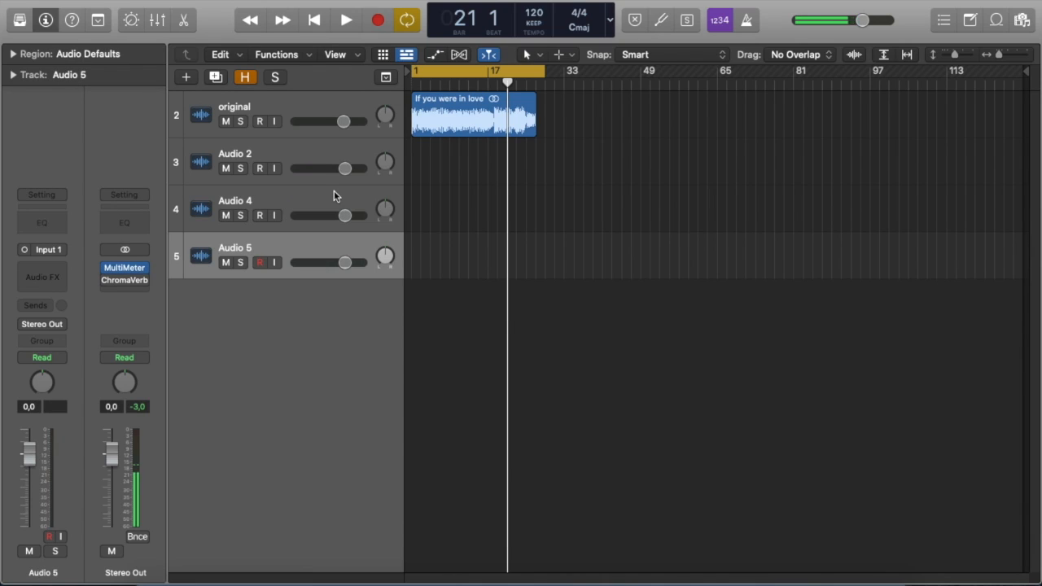
Copy the 'If you were in love' region onto the three new tracks and mute the original track.
click(438, 120)
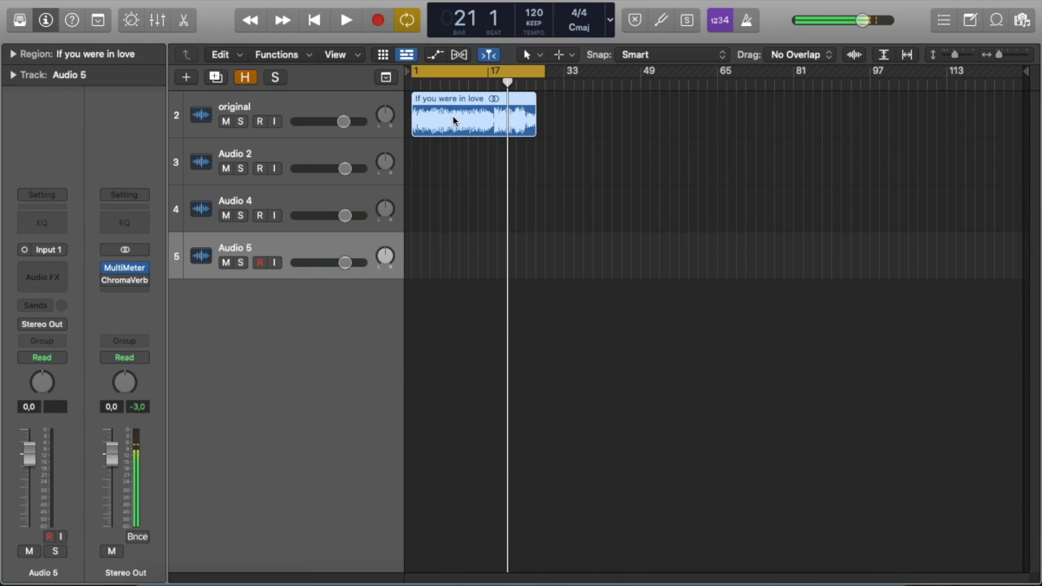
drag(429, 120, 446, 270)
click(226, 122)
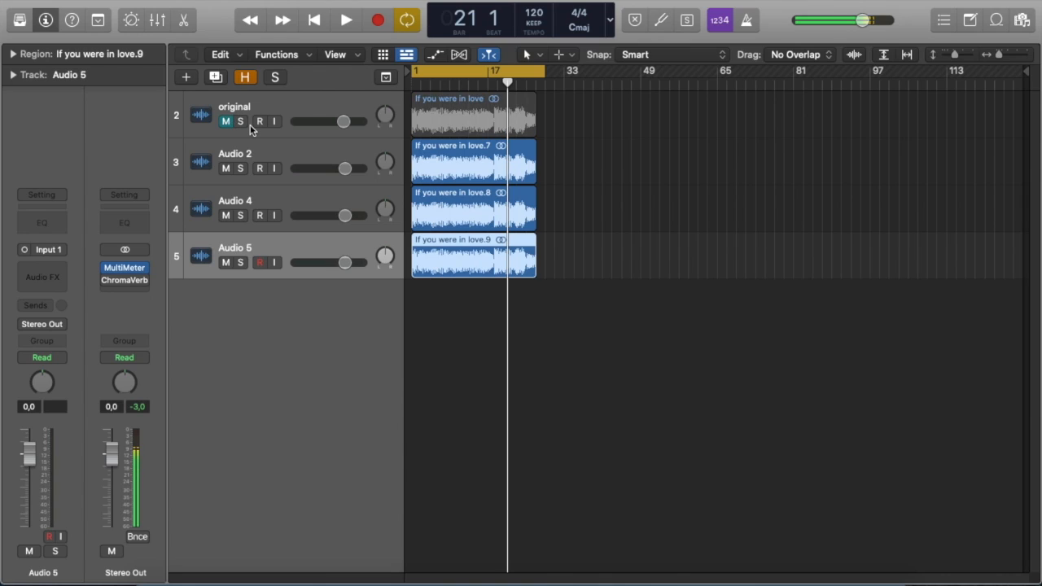
Insert a mono Compressor on Audio 2, switch its input to stereo In 1-2, and close the plug-in.
click(288, 169)
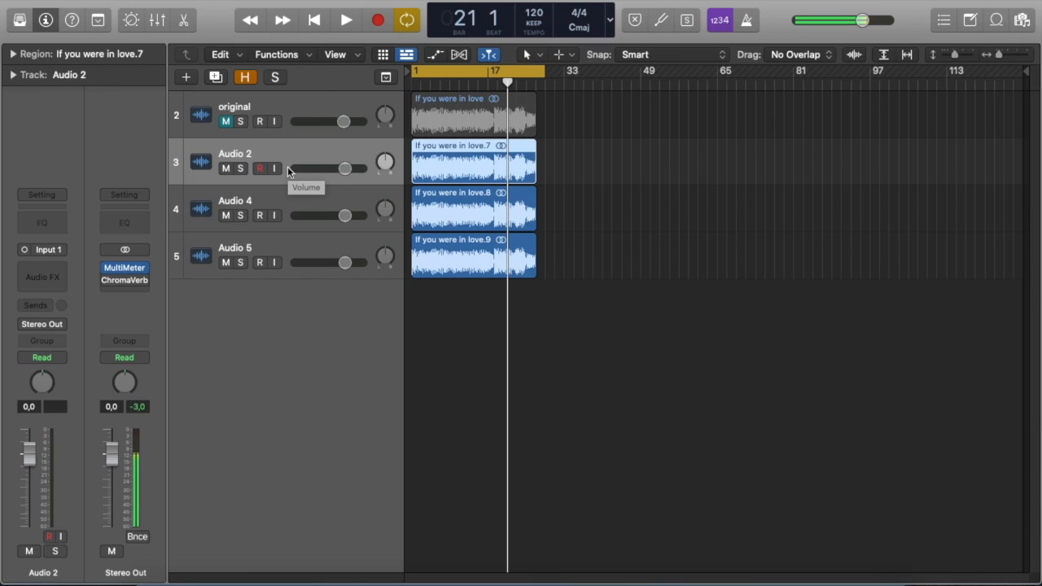
click(43, 274)
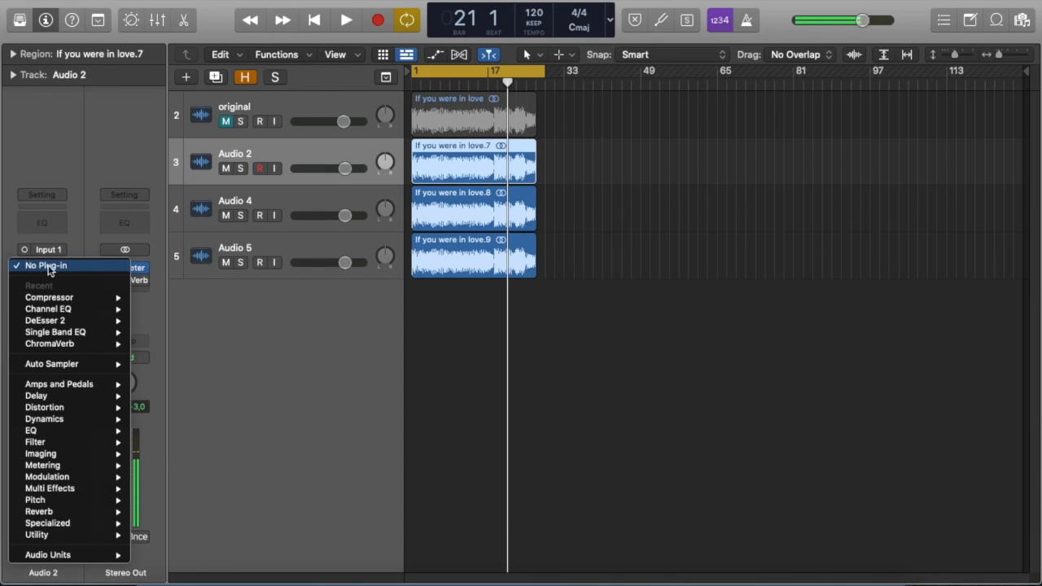
mouse_move(79, 298)
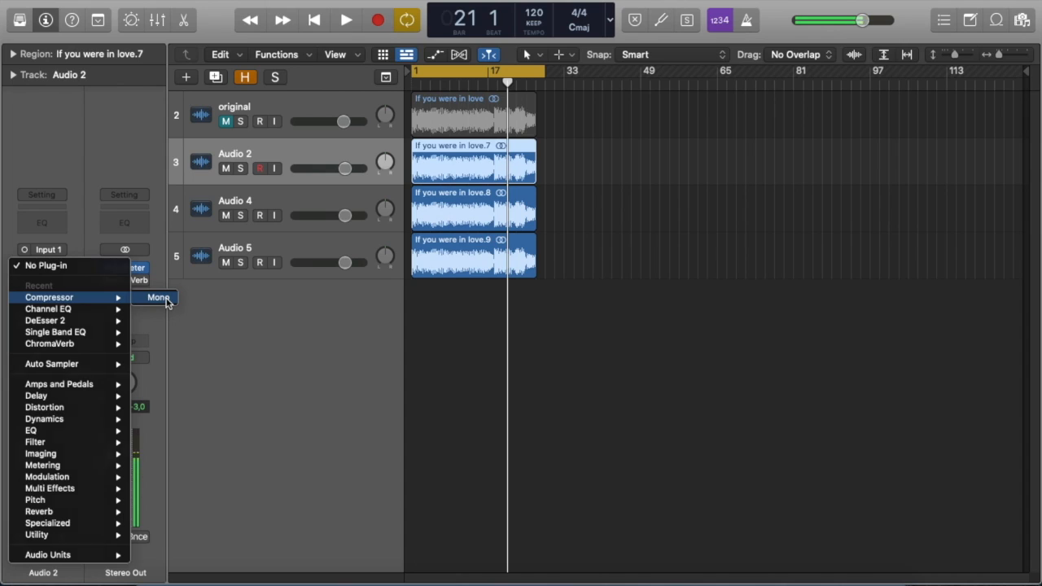
click(158, 298)
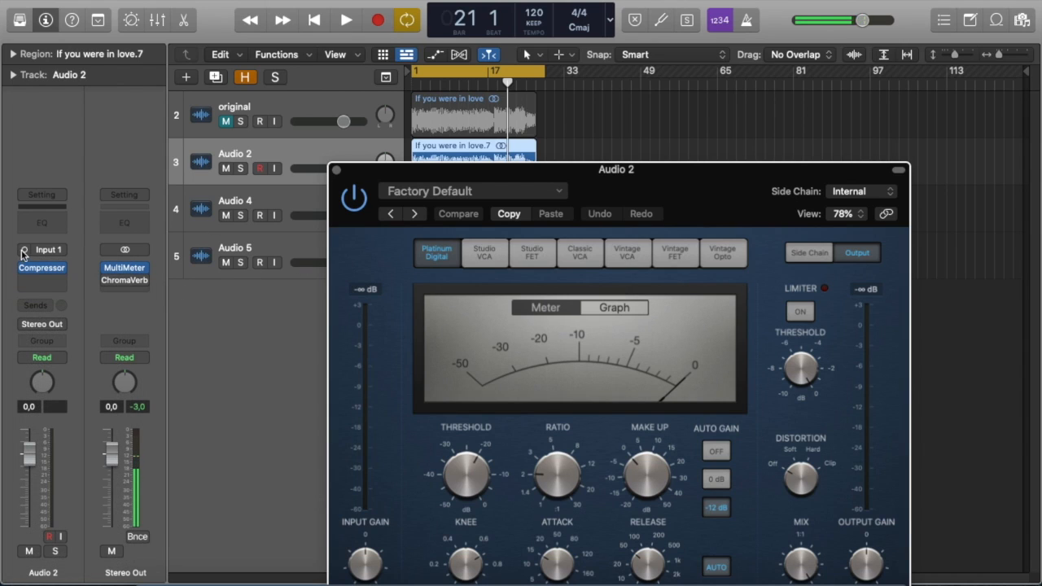
click(24, 251)
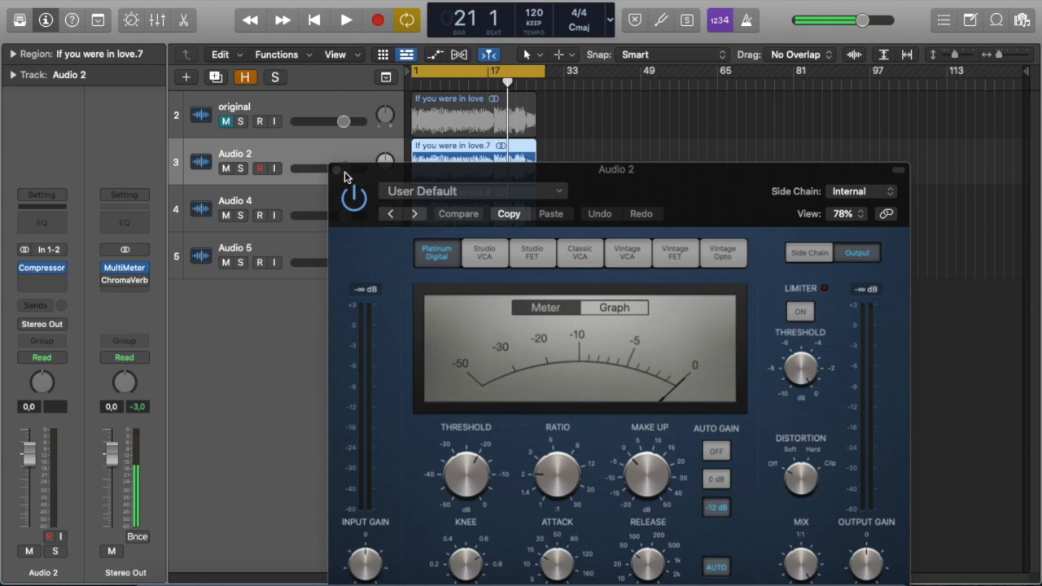
click(337, 170)
Switch the inputs of Audio 4 and Audio 5 to stereo In 1-2.
click(290, 193)
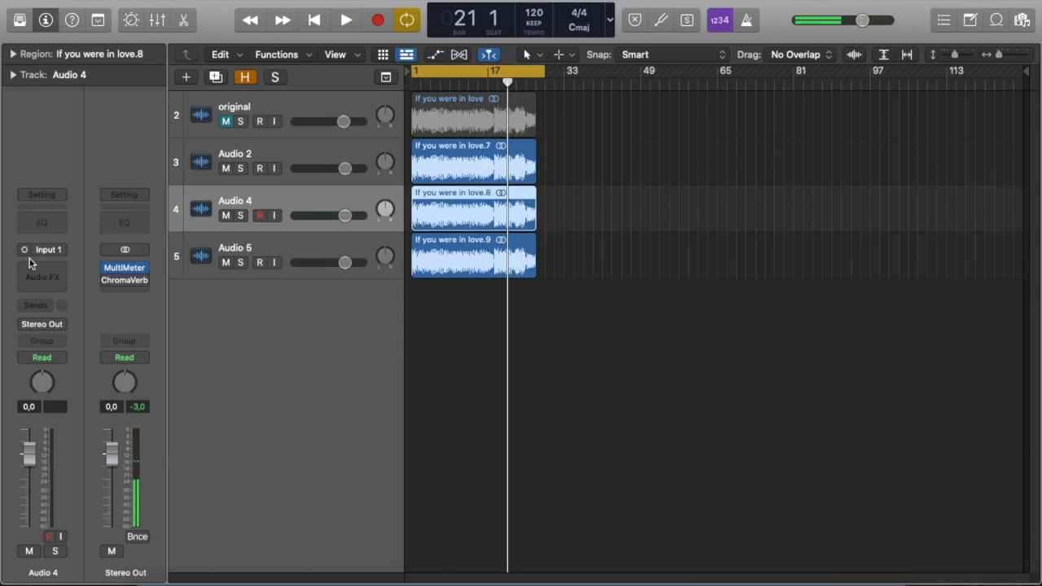
click(24, 251)
click(288, 243)
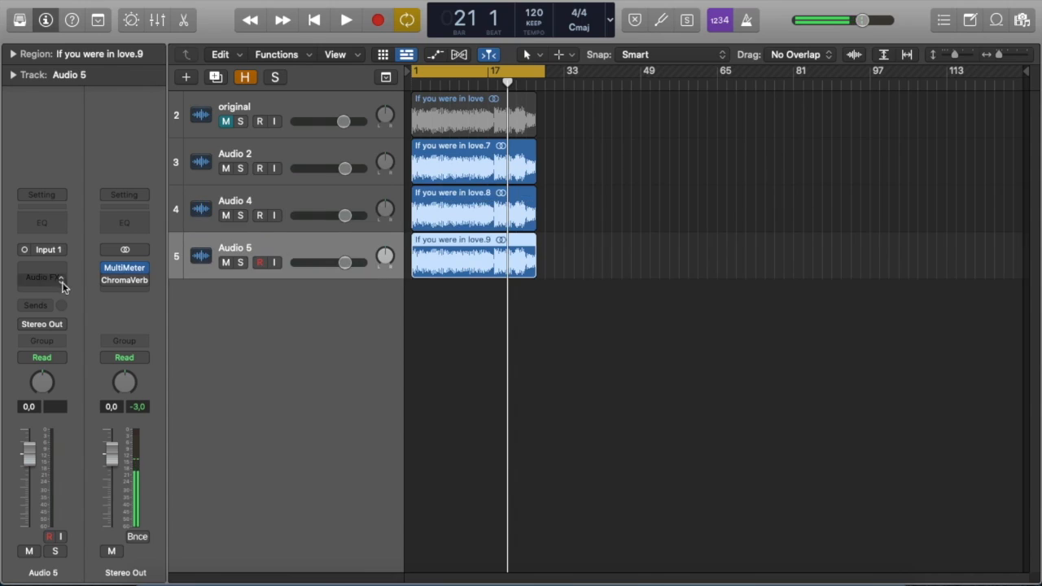
click(23, 252)
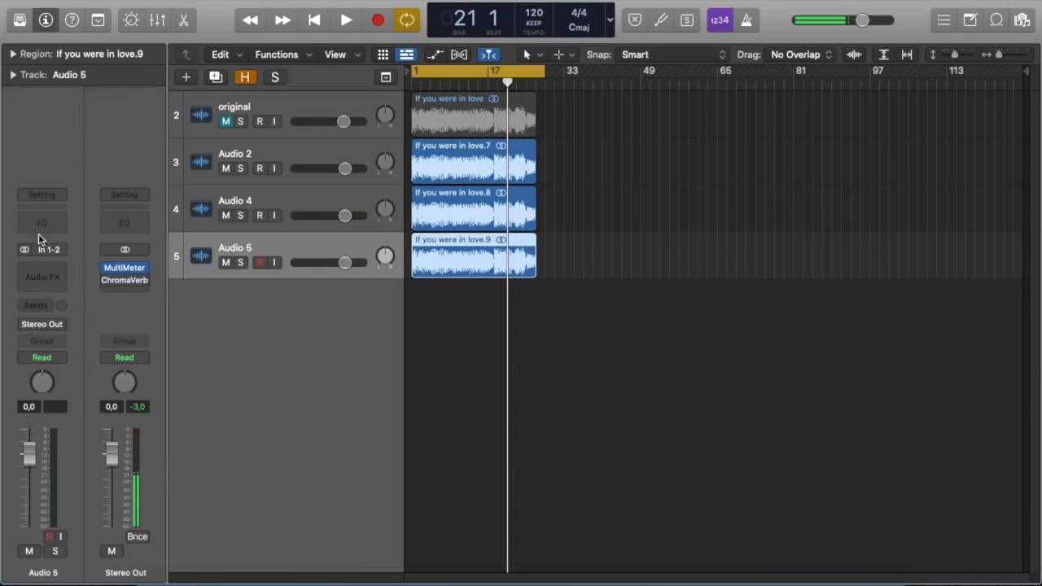
Open the mixer and copy Audio 2's Compressor onto Audio 4 and Audio 5.
click(279, 155)
mouse_move(36, 276)
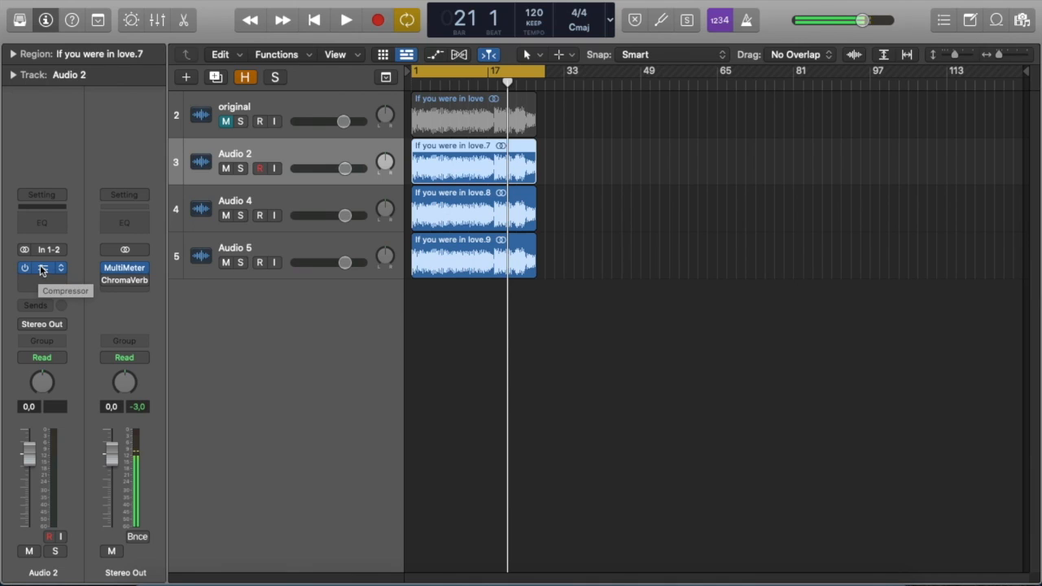
key(x)
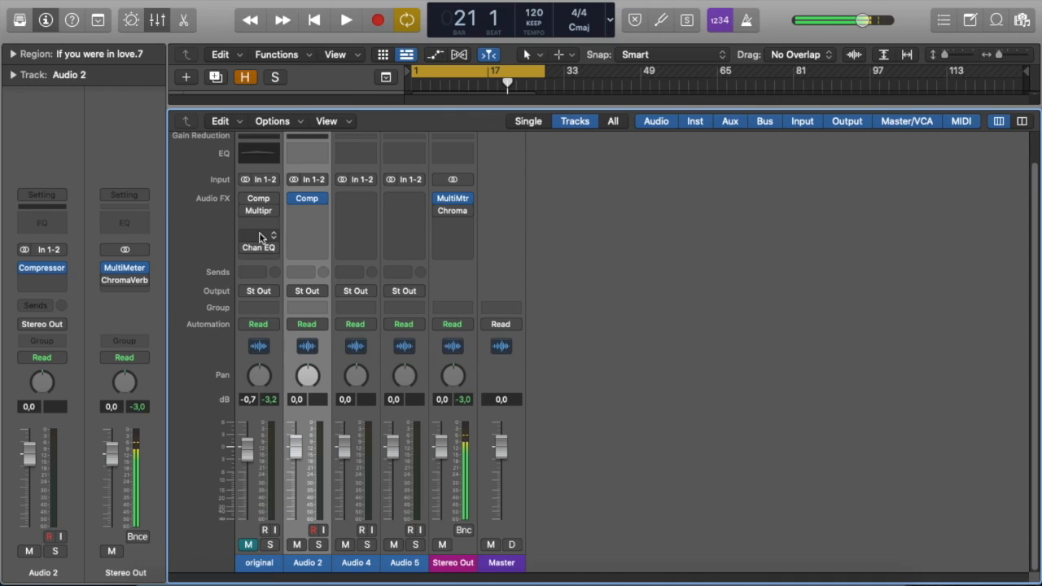
mouse_move(306, 201)
drag(305, 201, 398, 203)
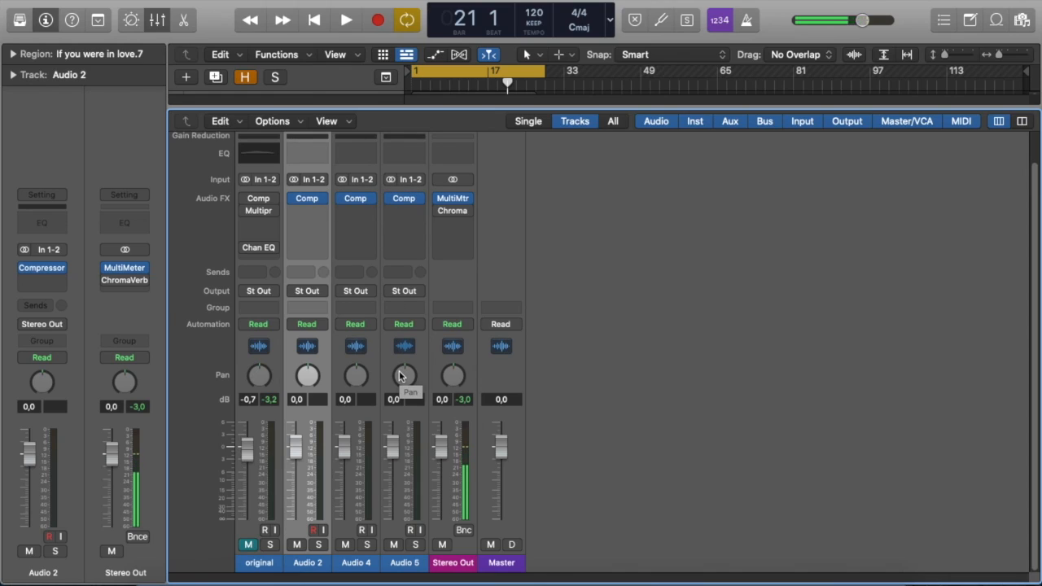
Insert a Single Band EQ after the Compressor on Audio 2 and switch its EQ mode to High Cut.
click(295, 200)
click(344, 200)
click(392, 201)
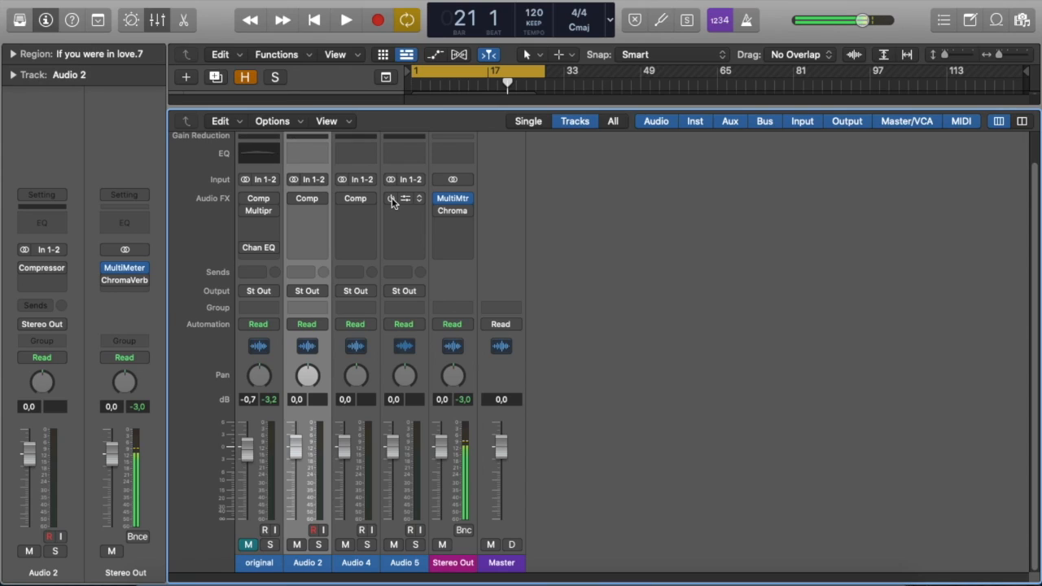
click(306, 210)
mouse_move(399, 275)
click(431, 275)
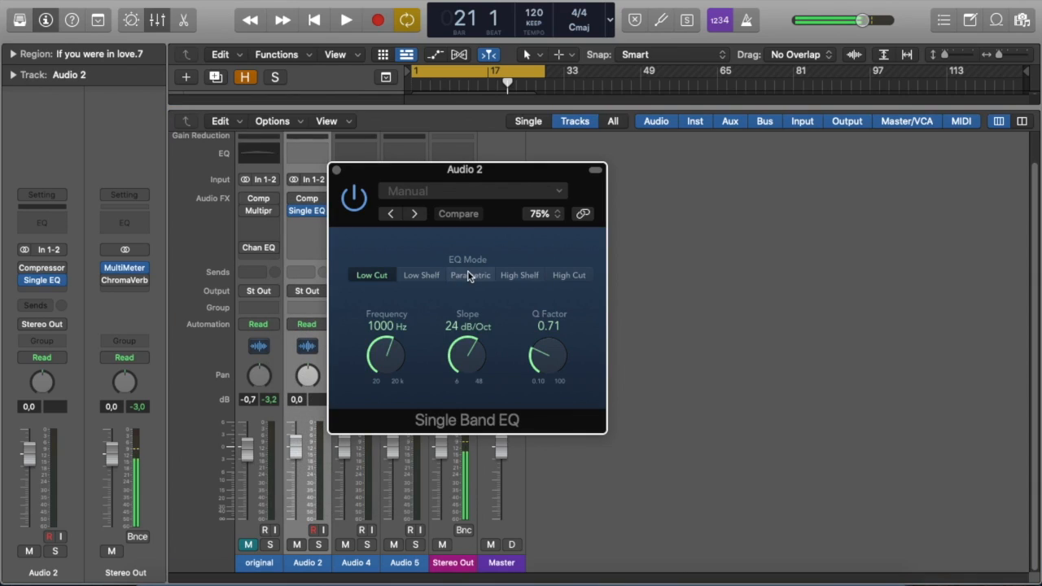
click(563, 275)
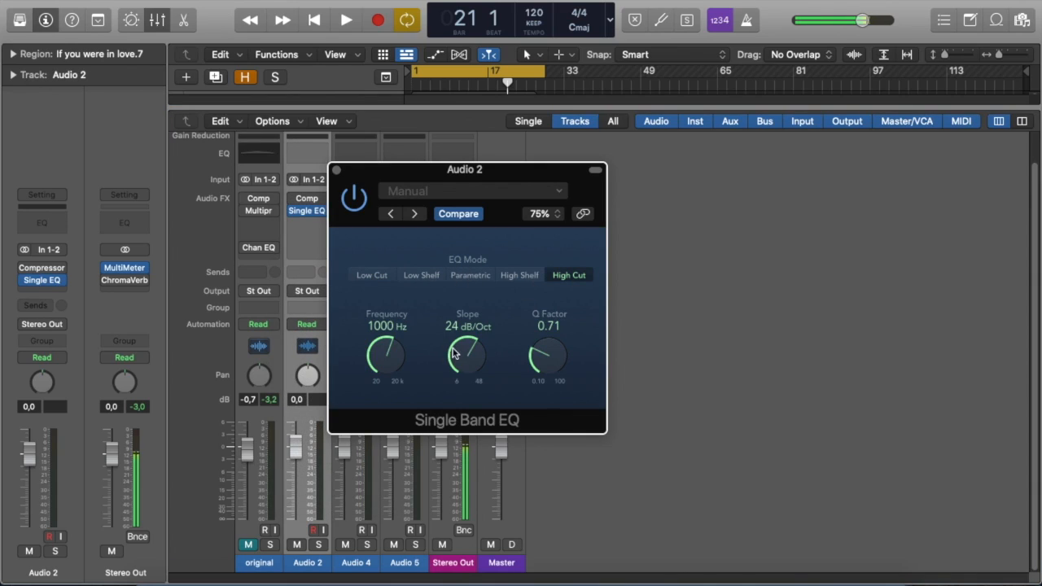
Set the Audio 2 EQ frequency to 100 Hz and slope to 48 dB/Oct, then close the plug-in.
drag(399, 360, 385, 325)
double_click(385, 325)
text(100)
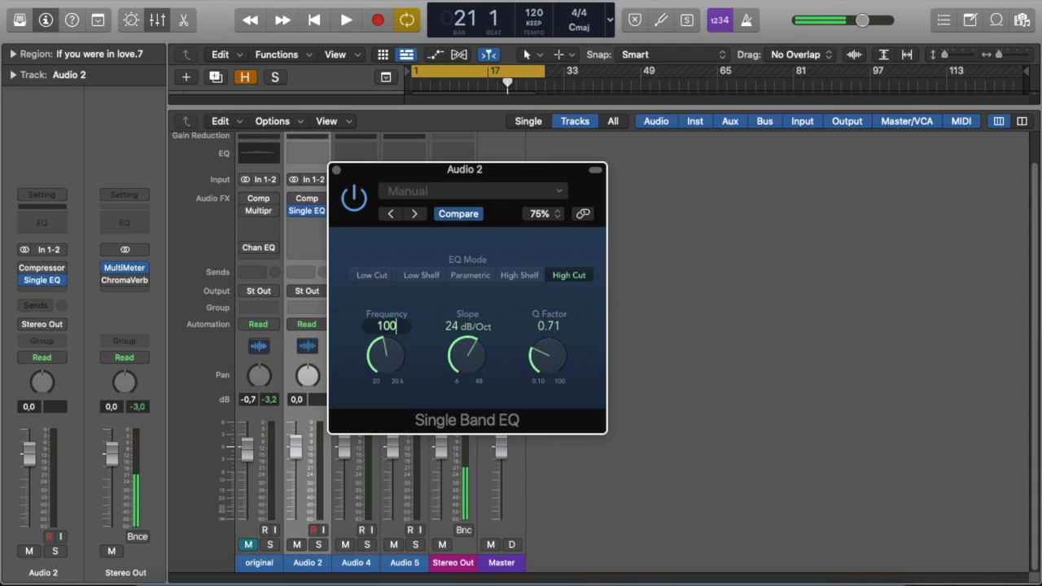
key(Return)
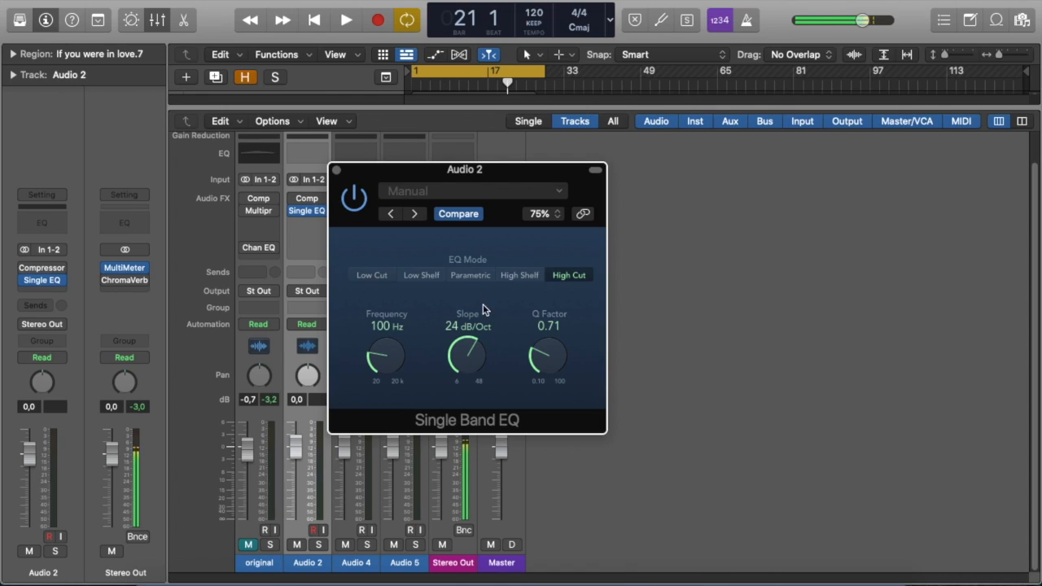
drag(466, 362, 477, 285)
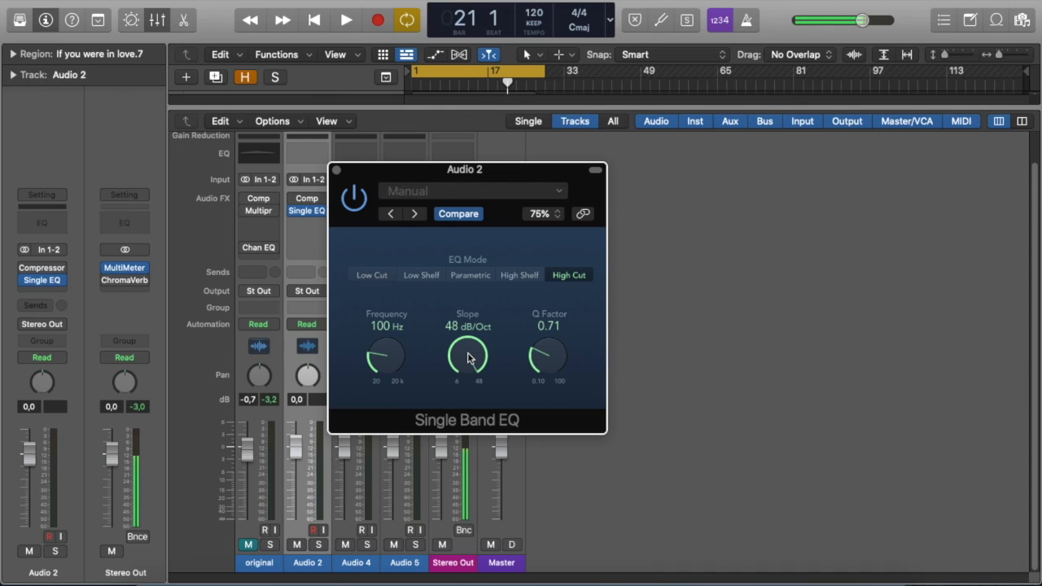
click(336, 171)
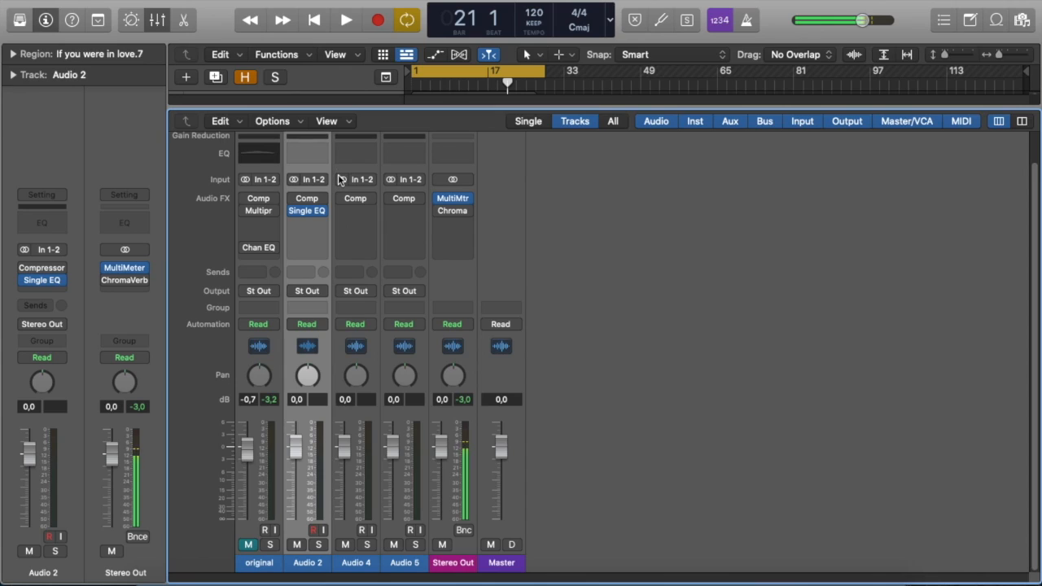
Insert a Single Band EQ on Audio 5 as a Low Cut at 10000 Hz with a 48 dB/Oct slope, then close it.
click(413, 565)
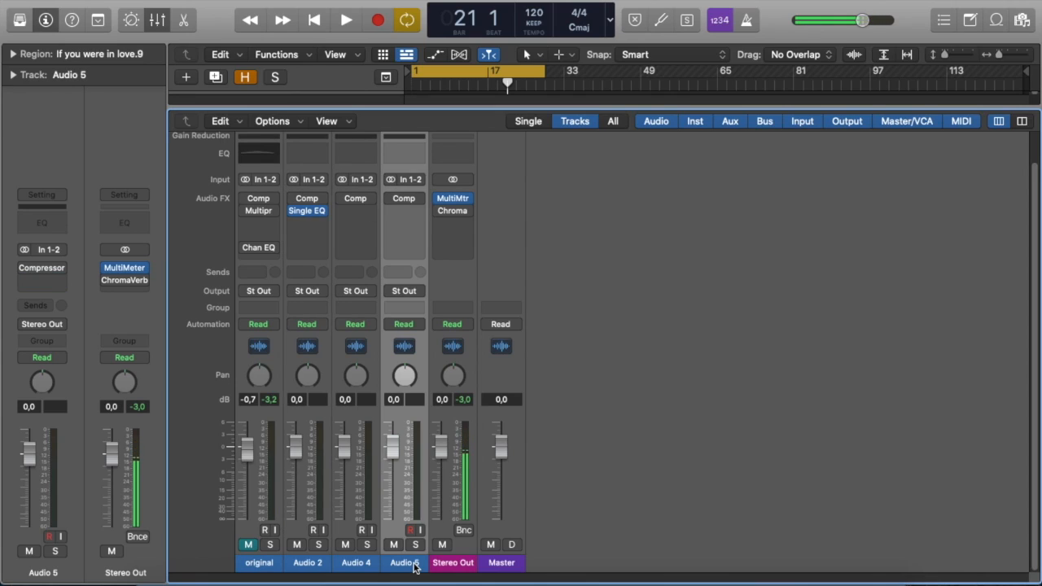
click(407, 214)
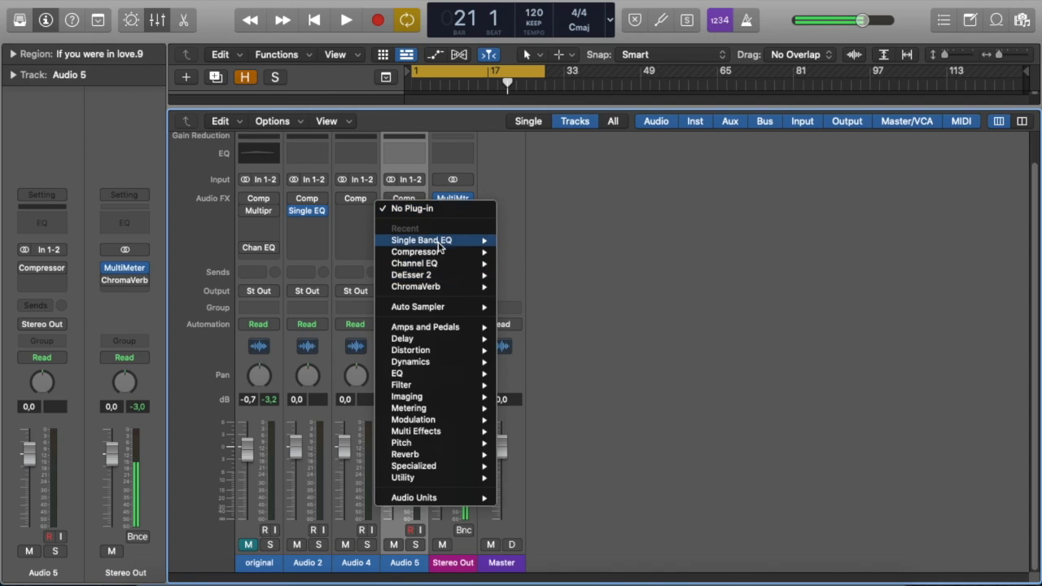
click(522, 242)
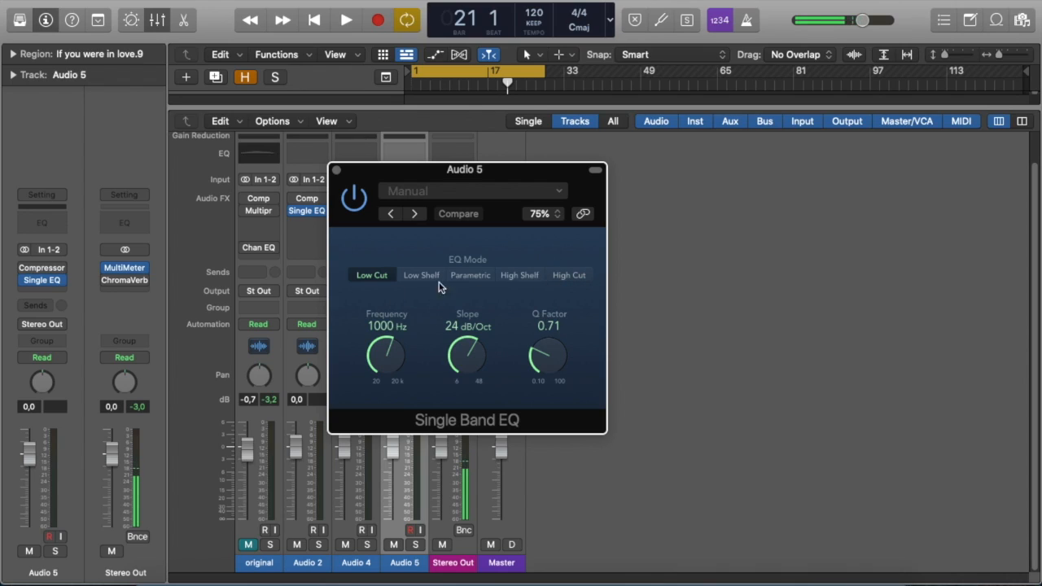
double_click(386, 325)
text(10000)
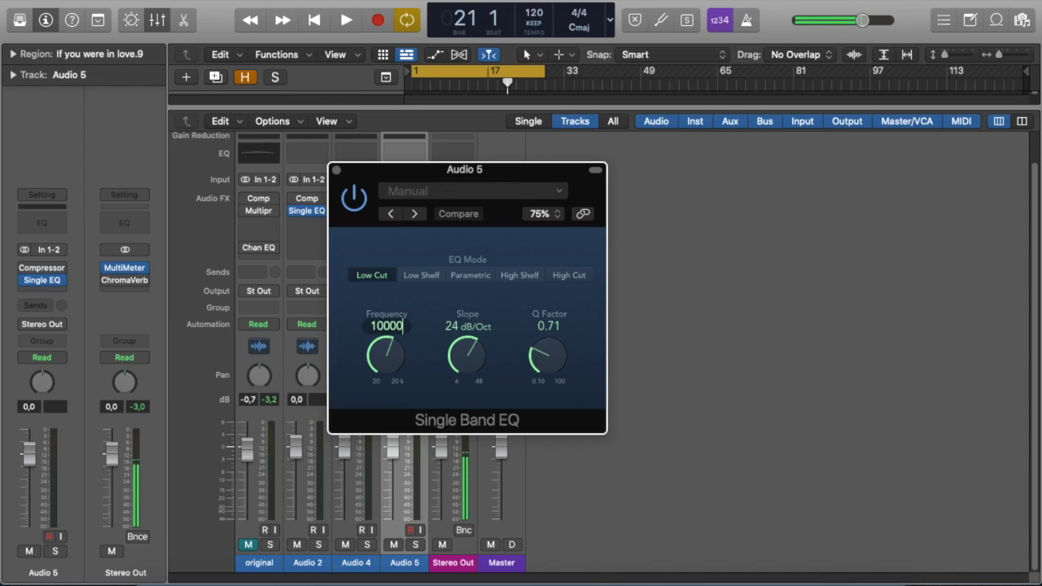
key(Return)
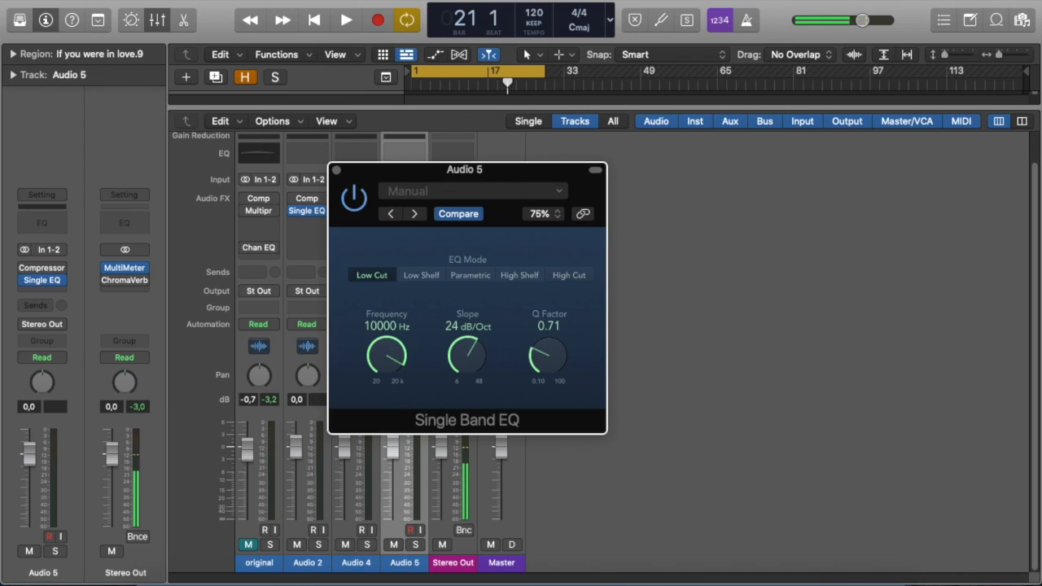
drag(458, 359, 458, 229)
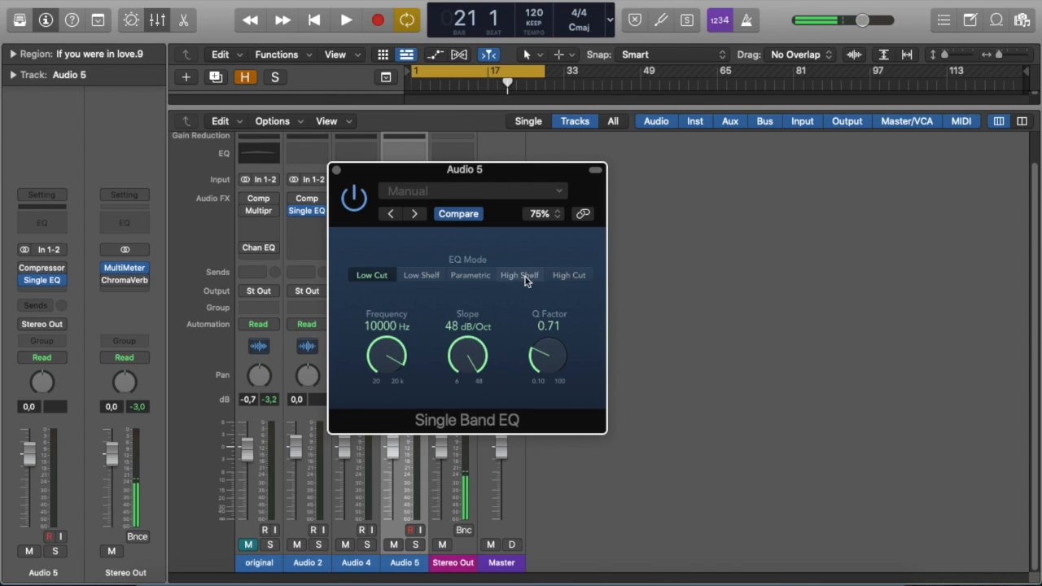
click(337, 170)
Reopen the Audio 2 and Audio 5 EQs to compare their settings.
click(304, 213)
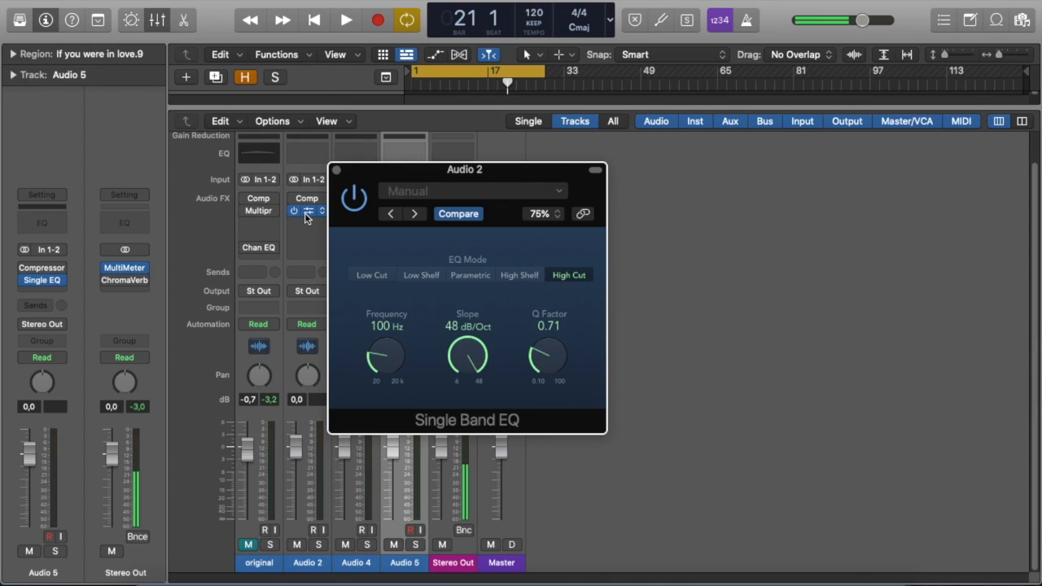
click(336, 171)
click(404, 211)
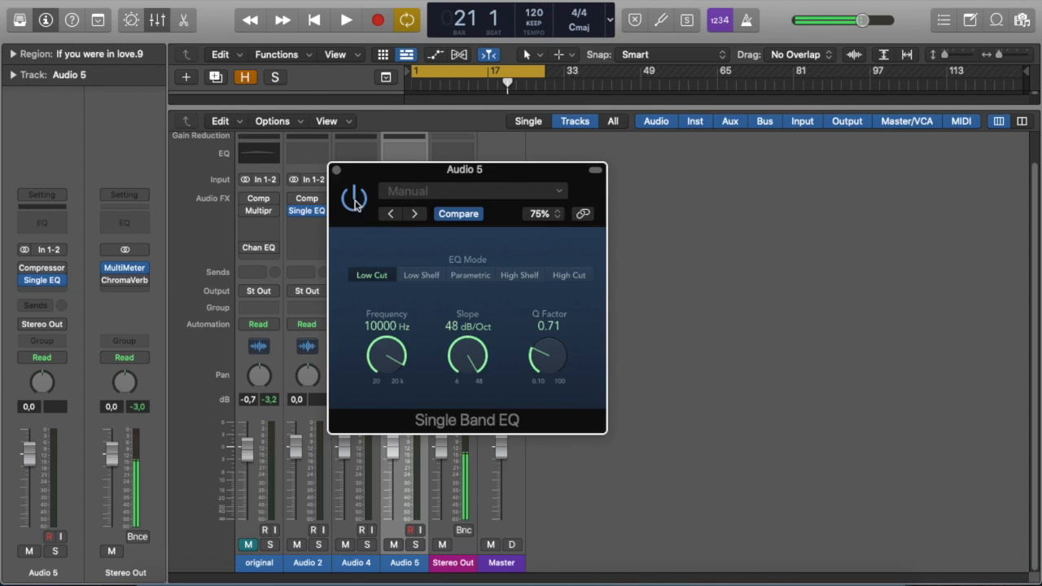
click(336, 171)
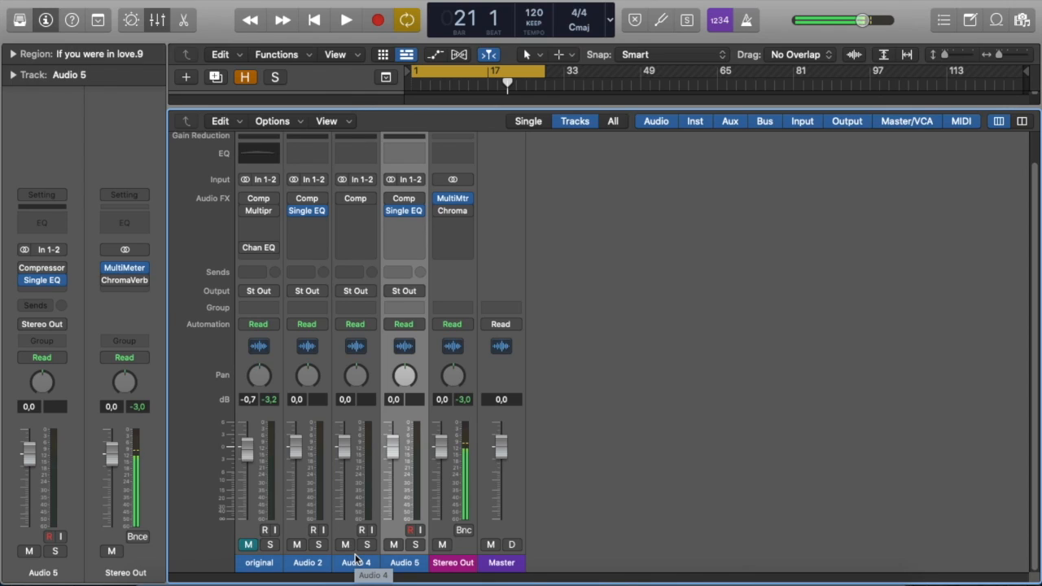
Insert a stereo Channel EQ on Audio 4 and move its window to see all bands.
click(362, 211)
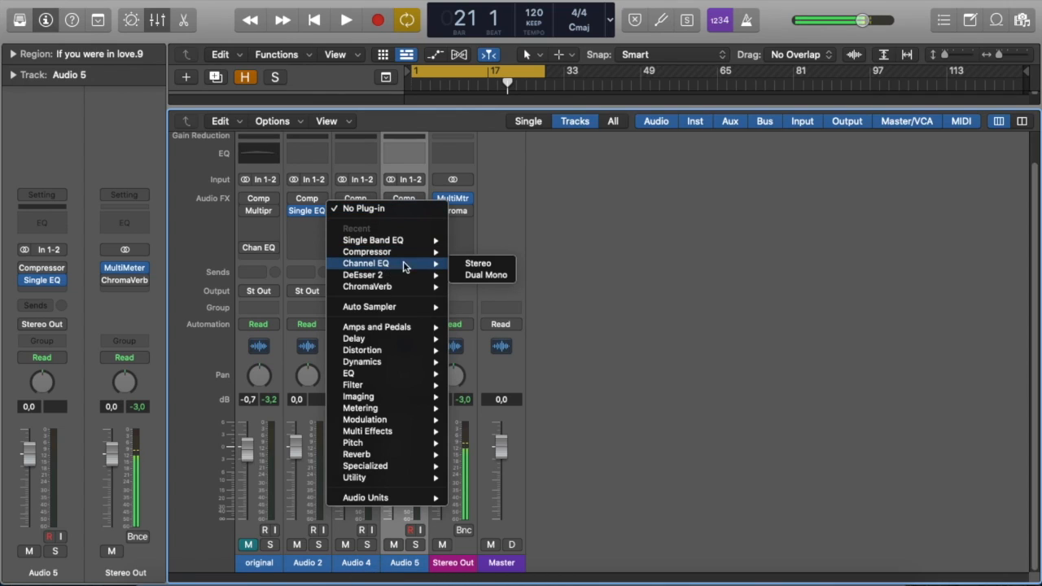
click(480, 266)
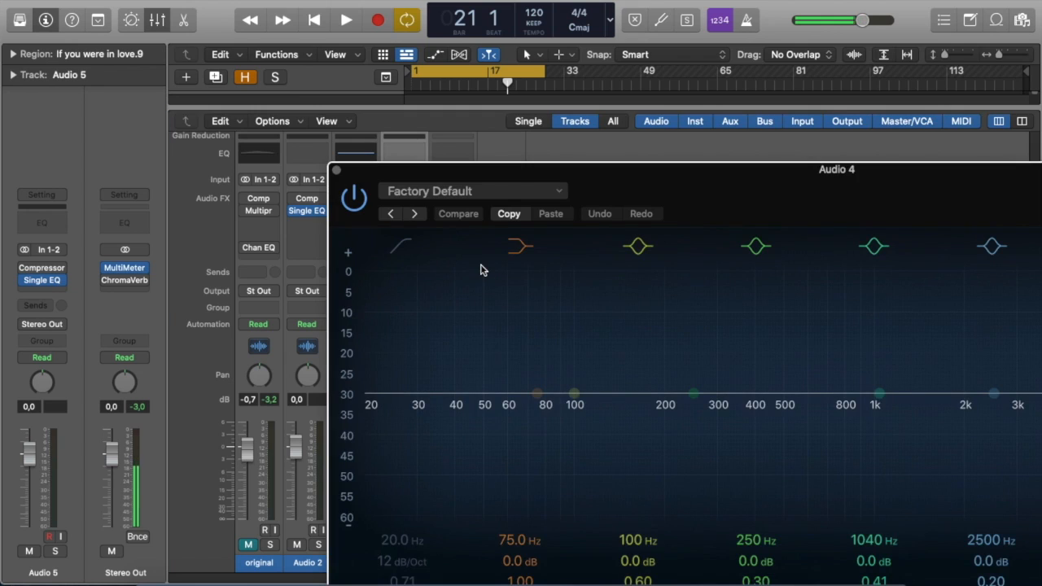
drag(657, 176, 450, 66)
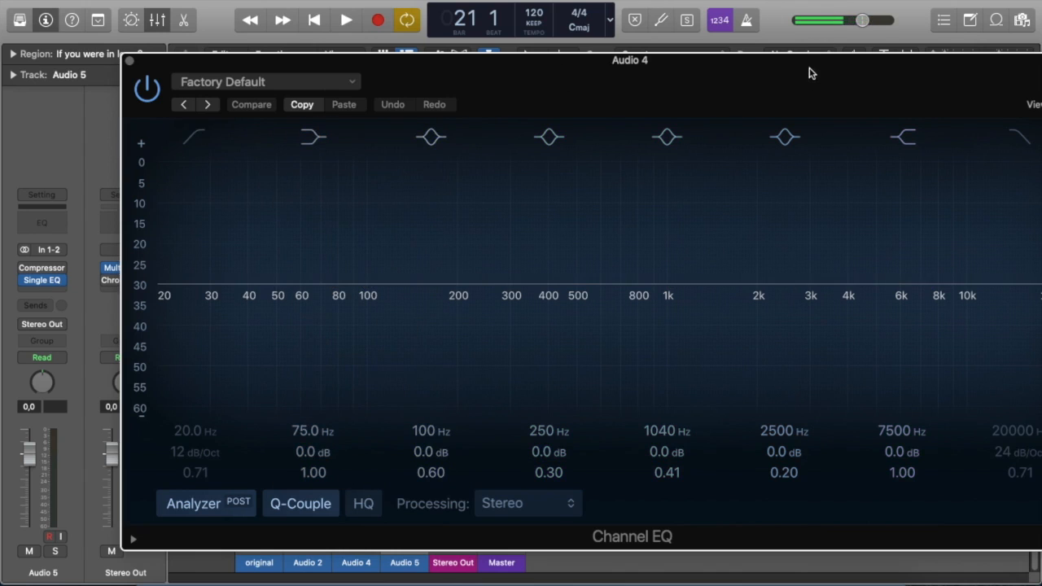
drag(810, 74, 723, 49)
Set the Channel EQ high-cut band to 10000 Hz with a 48 dB/Oct slope.
click(912, 112)
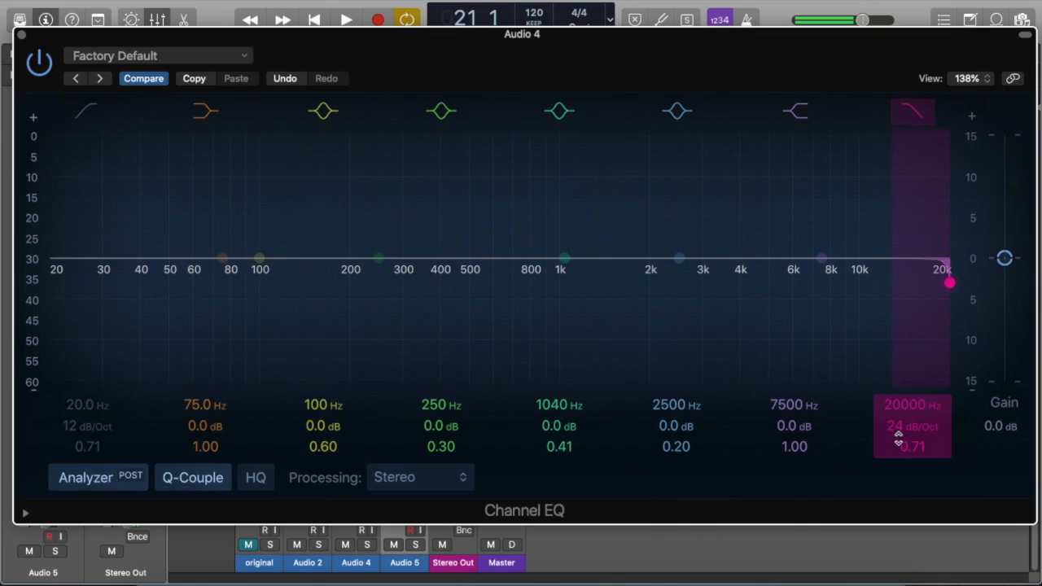
double_click(907, 396)
text(10000)
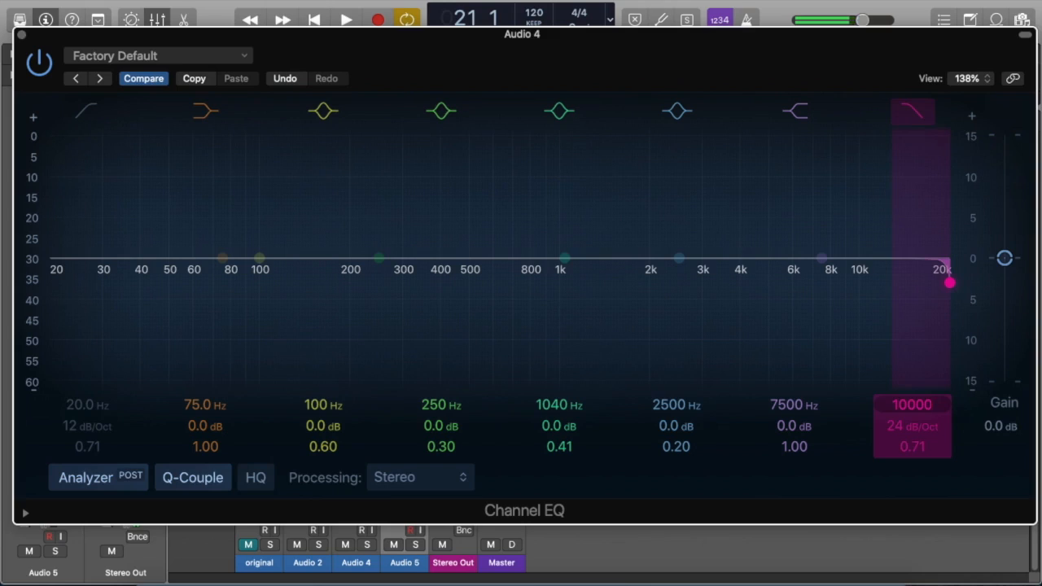
key(Return)
drag(906, 437, 904, 426)
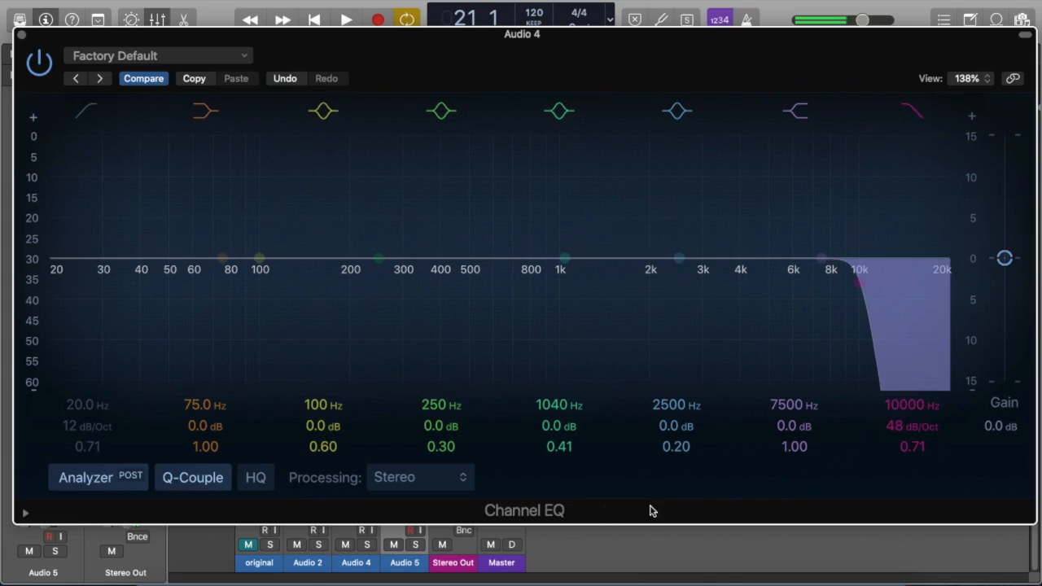
Set the Channel EQ low-cut band to 100 Hz with a 48 dB/Oct slope and close the plug-in.
click(89, 111)
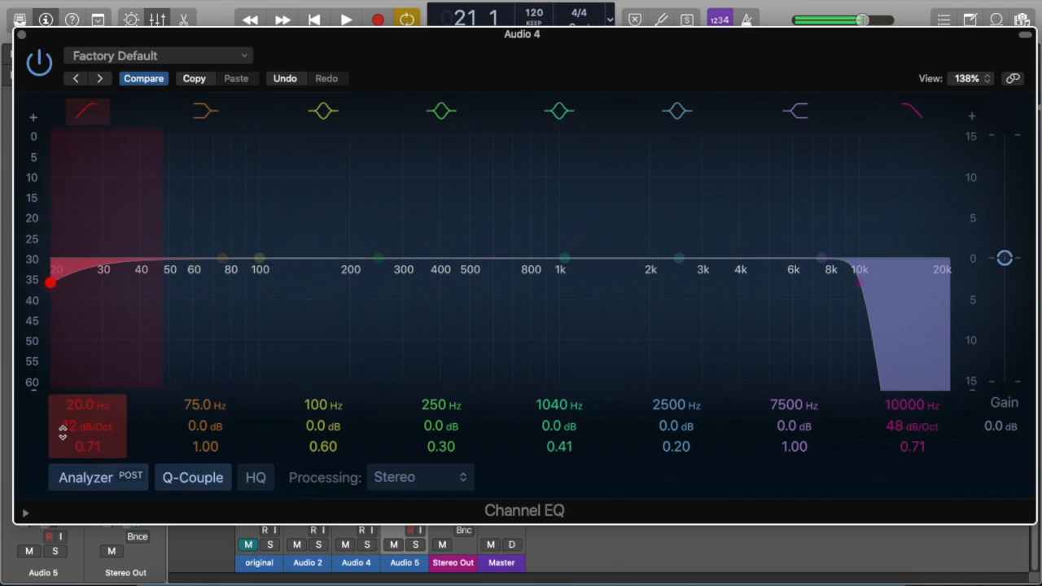
text(1)
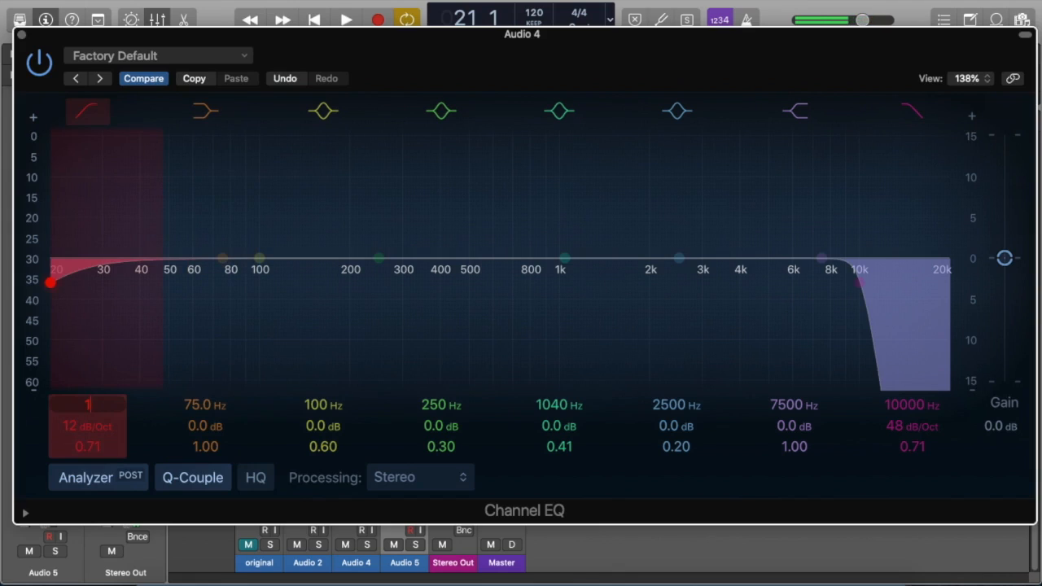
text(00)
key(Return)
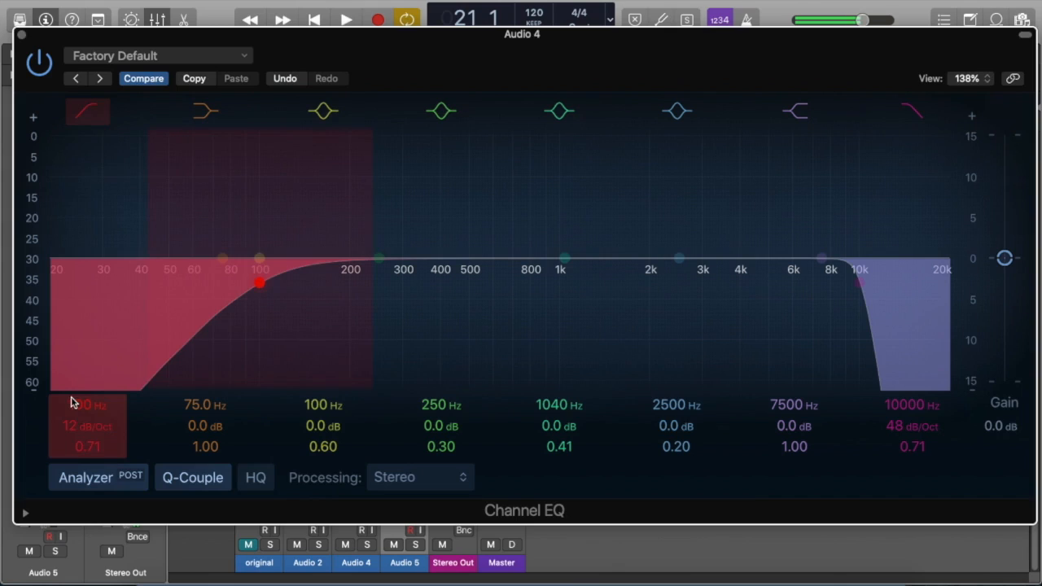
drag(71, 430, 71, 405)
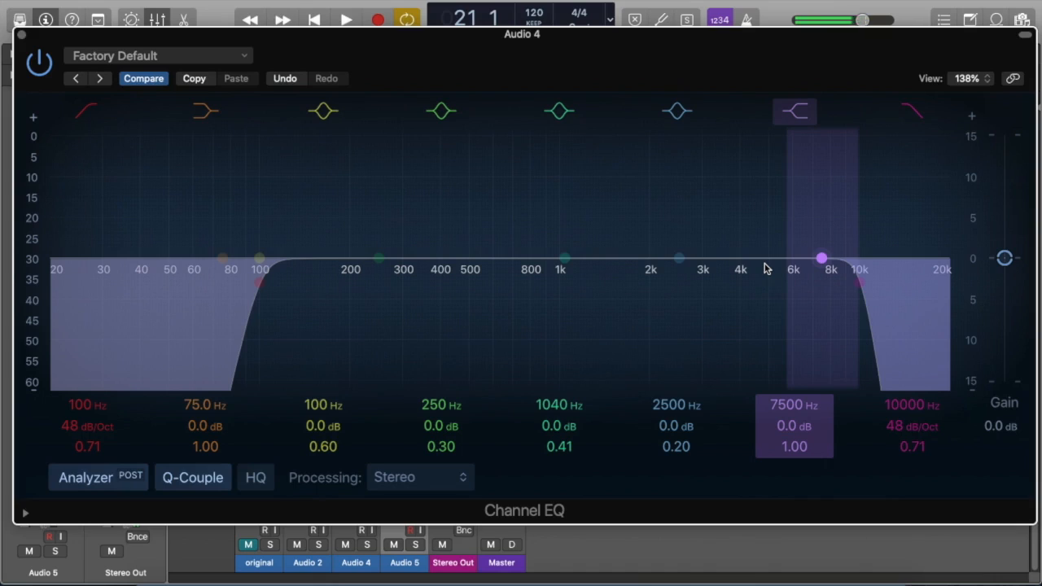
click(20, 37)
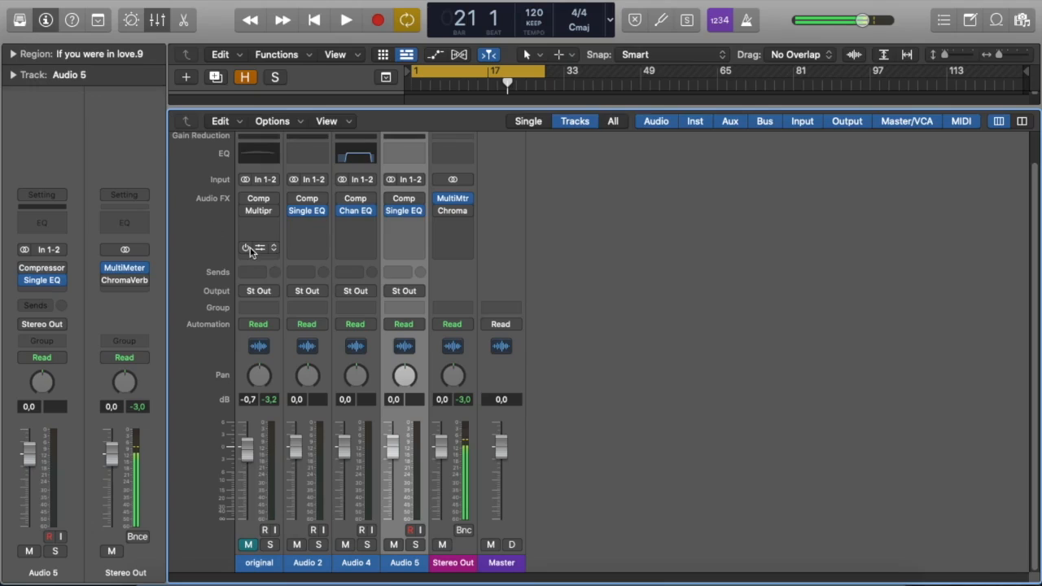
Rename the Audio 2 track as low.
click(315, 567)
double_click(314, 567)
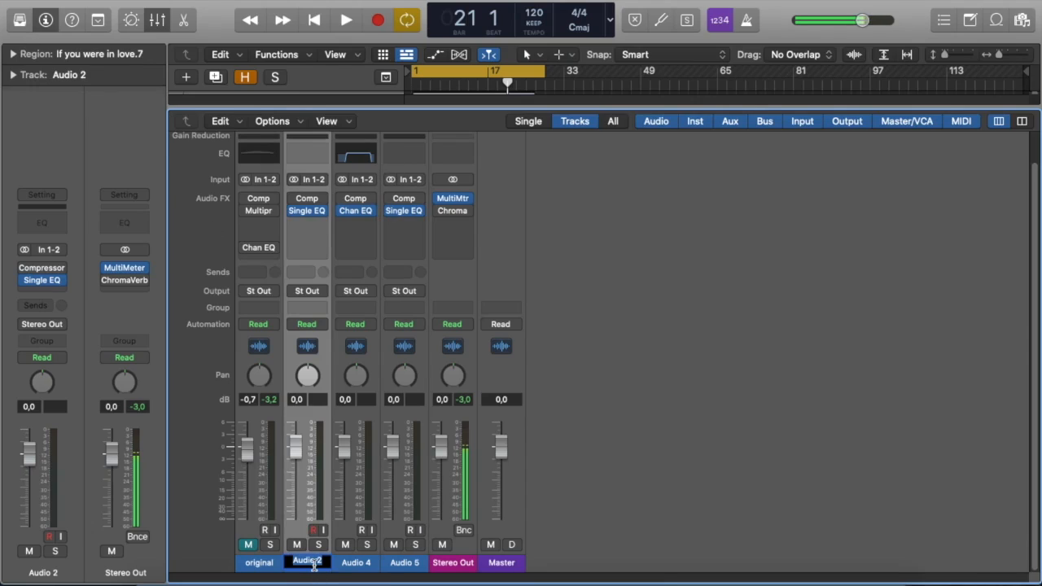
text(low)
key(Return)
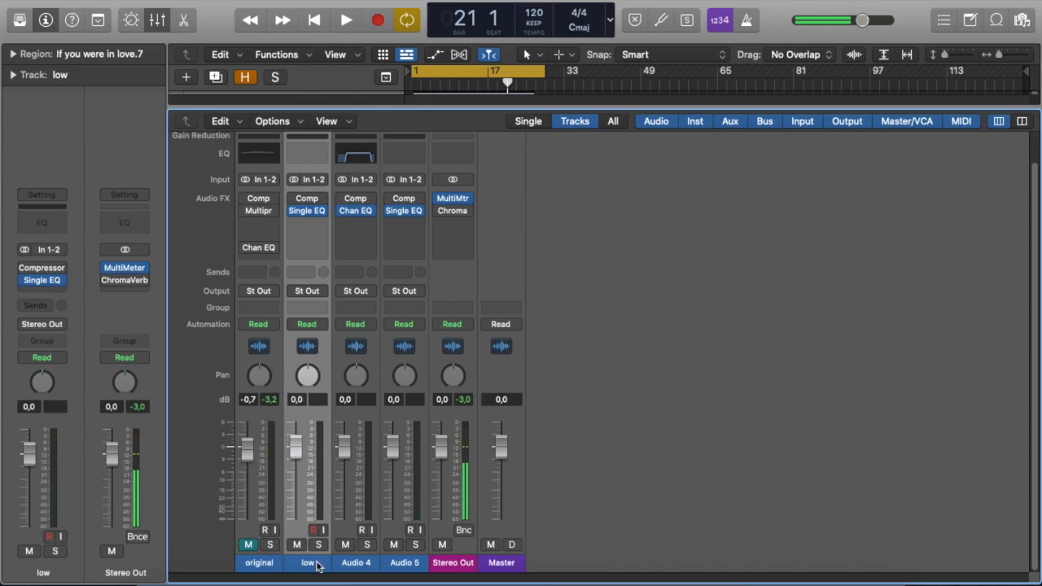
Rename the Audio 4 track as mids.
click(365, 564)
double_click(365, 563)
text(mids)
key(Return)
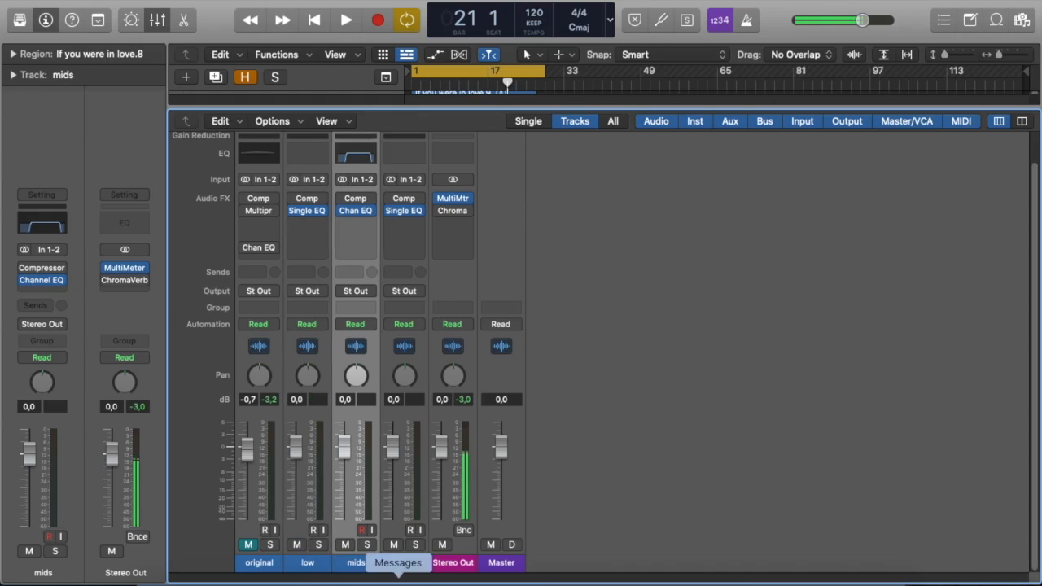
Rename the Audio 5 track as highs.
click(403, 562)
double_click(404, 562)
text(highs)
key(Return)
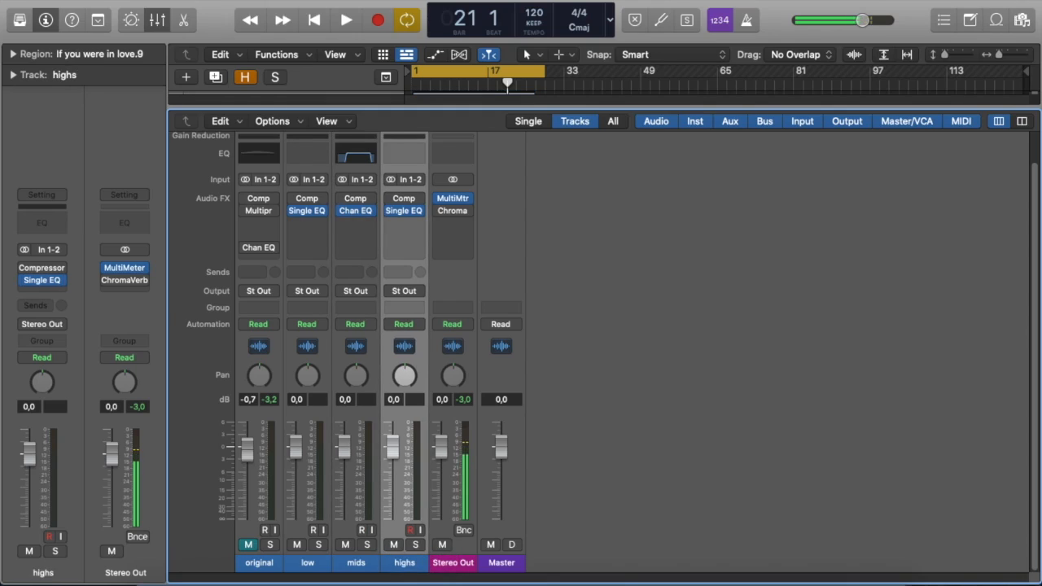
Select the low, mids and highs tracks and play the song, toggling solo on the original track to compare.
shift+click(307, 562)
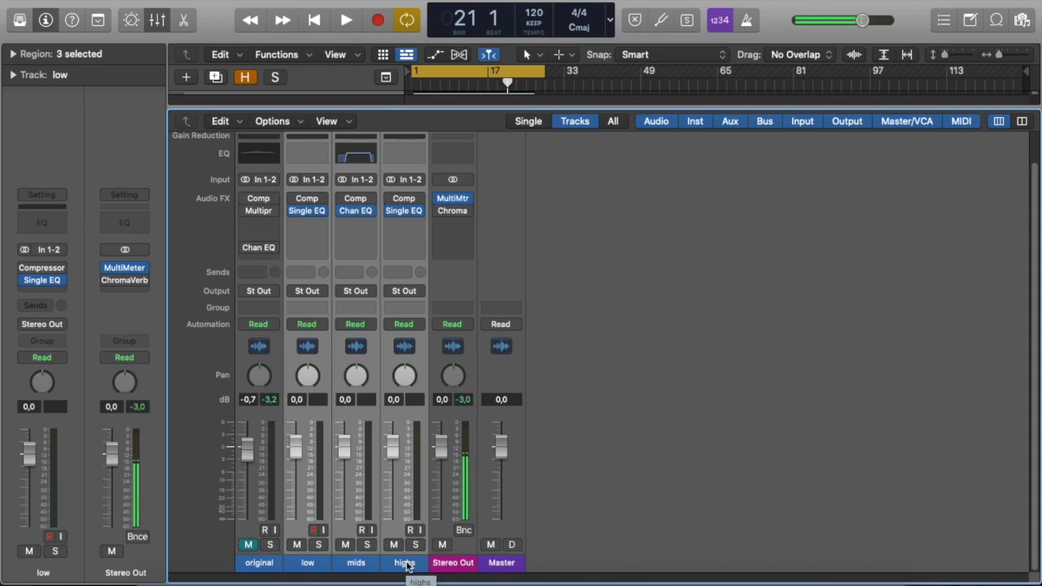
key(space)
key(space)
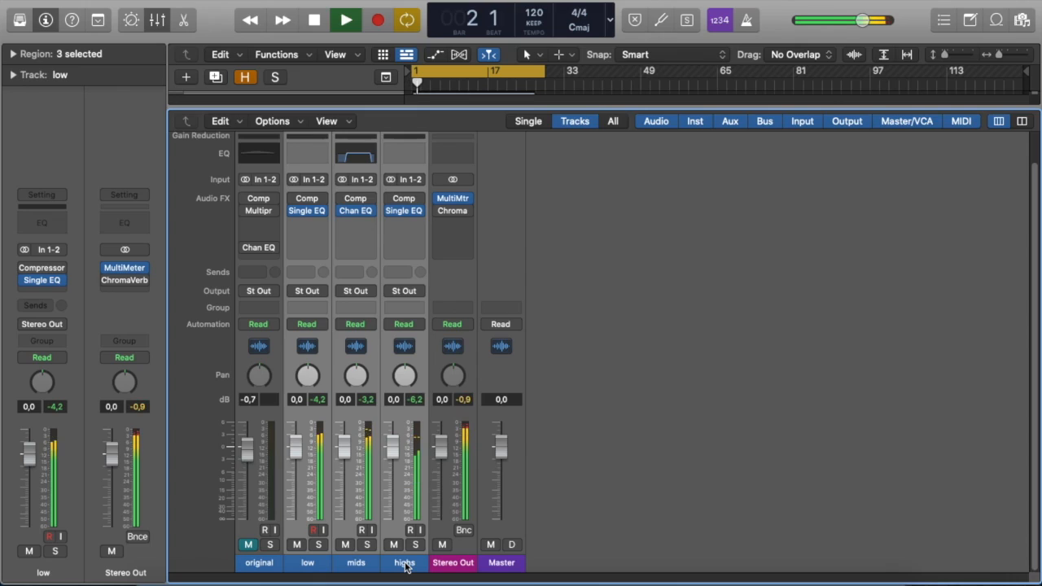
click(271, 545)
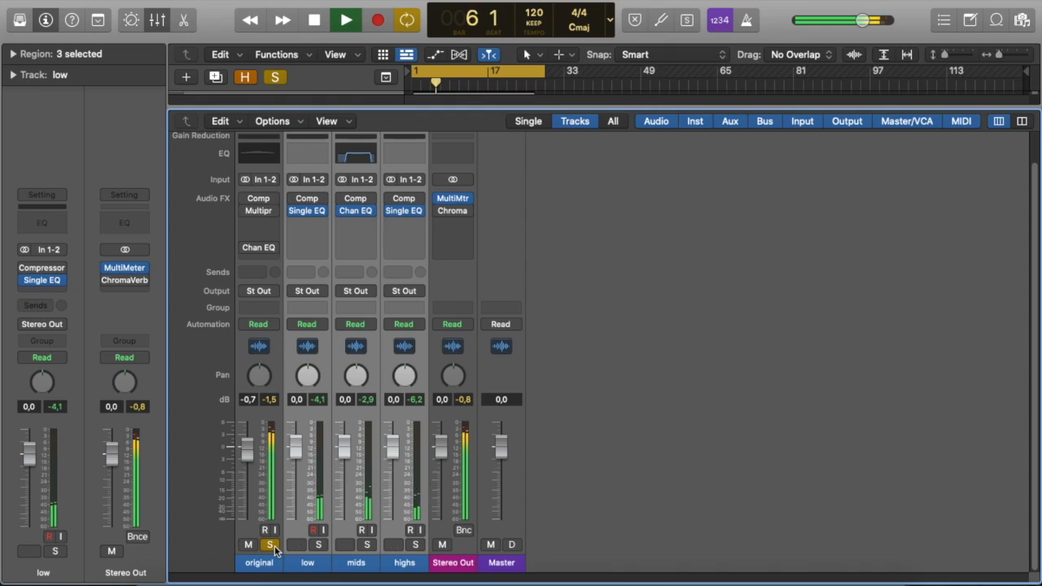
click(271, 544)
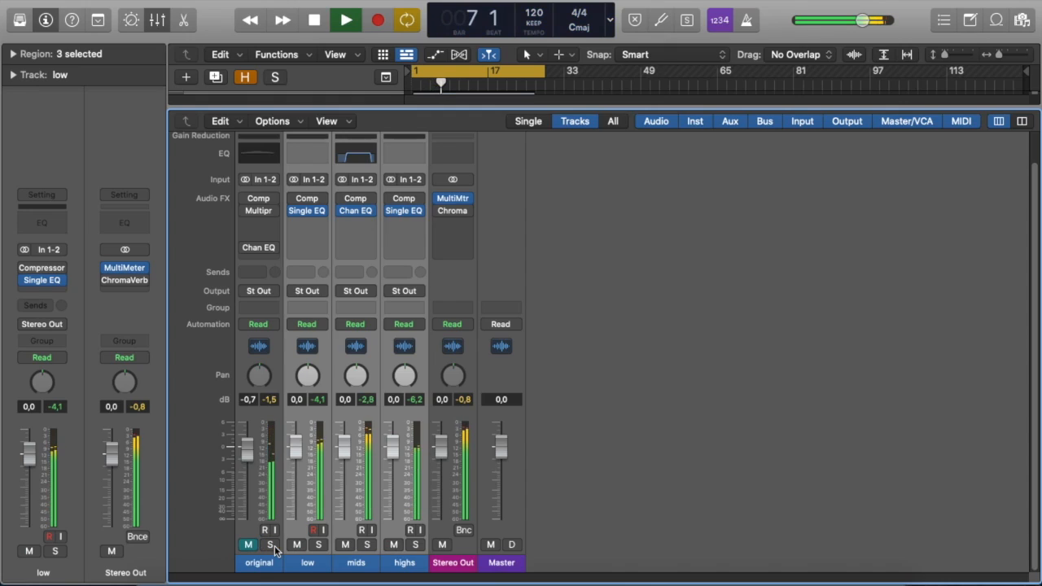
Toggle solo on the original track repeatedly during playback to compare it with the split tracks, then stop playback.
click(273, 548)
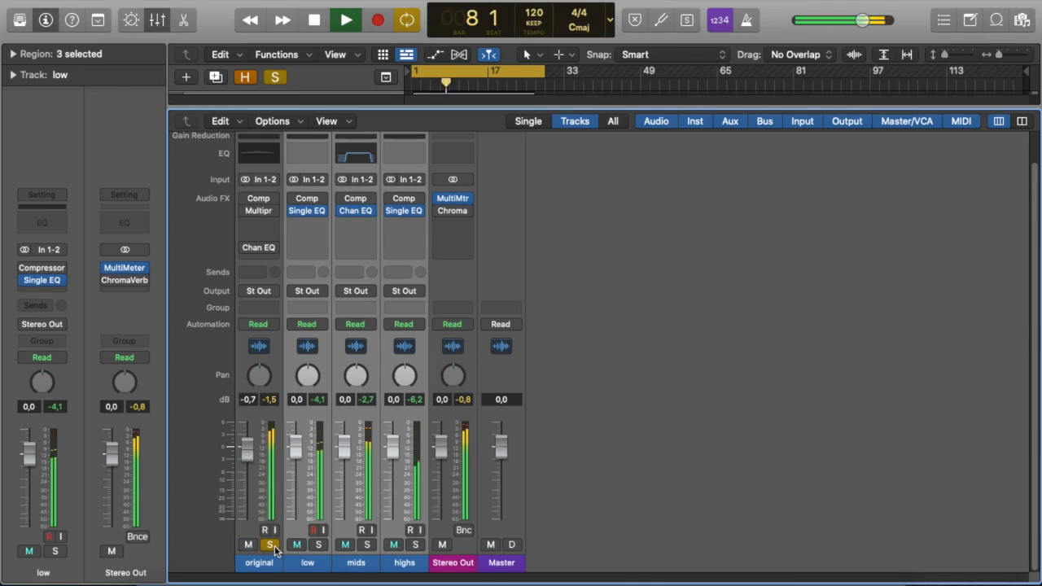
click(273, 548)
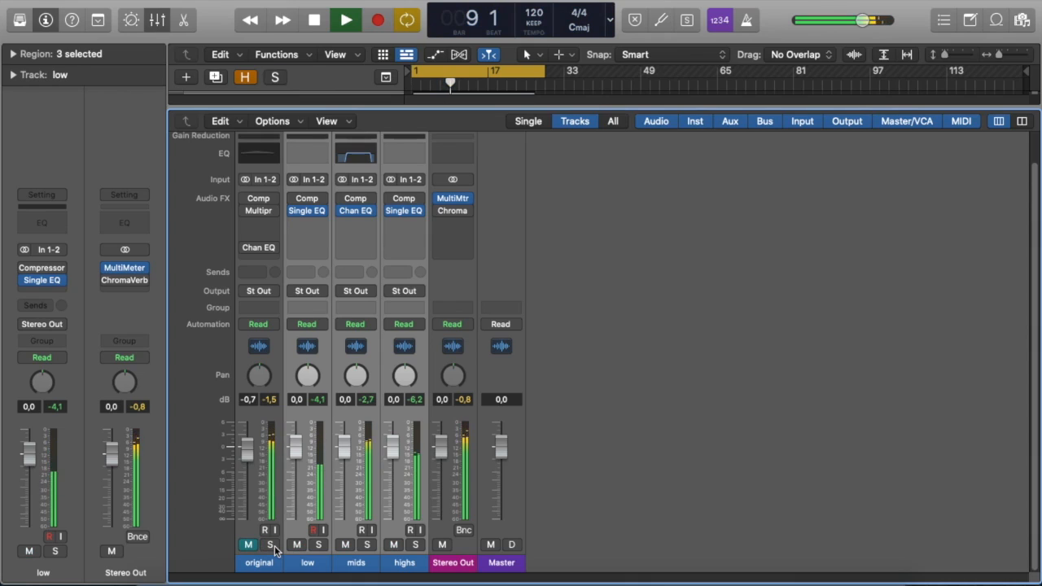
click(274, 548)
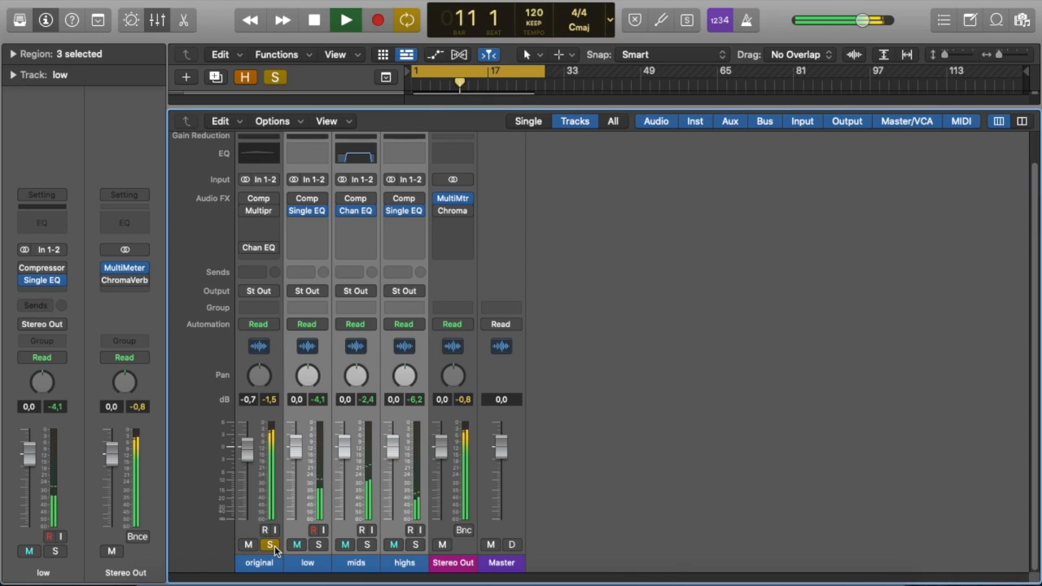
click(274, 548)
key(space)
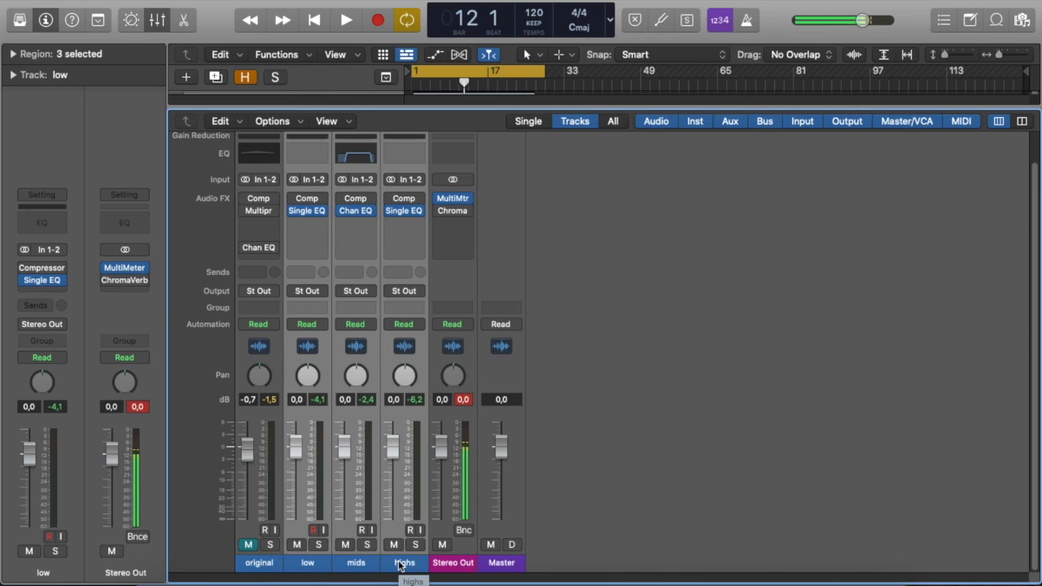
Solo the low track and play the song to hear it alone, then stop and unsolo it.
click(325, 548)
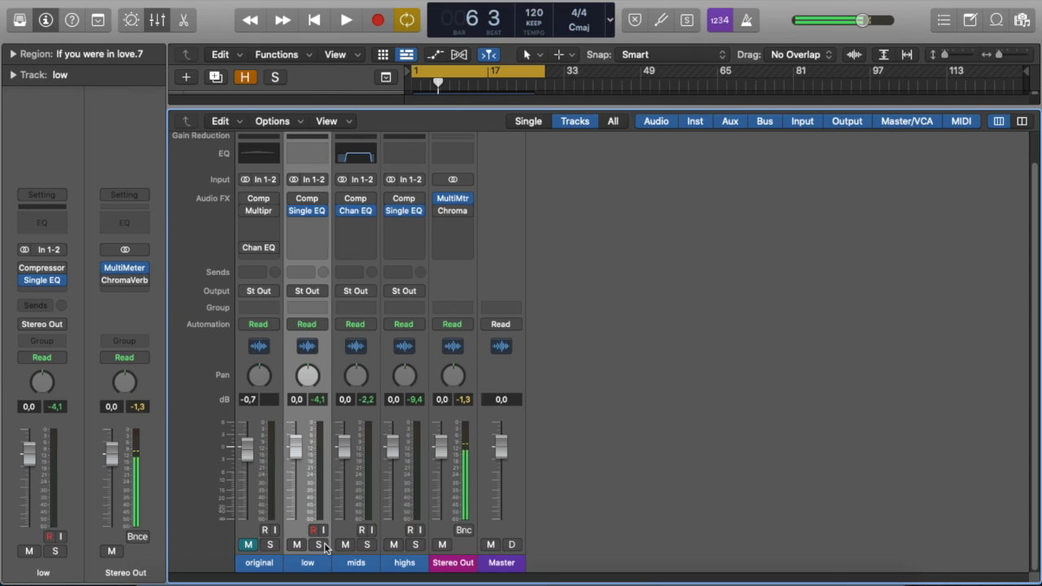
click(319, 544)
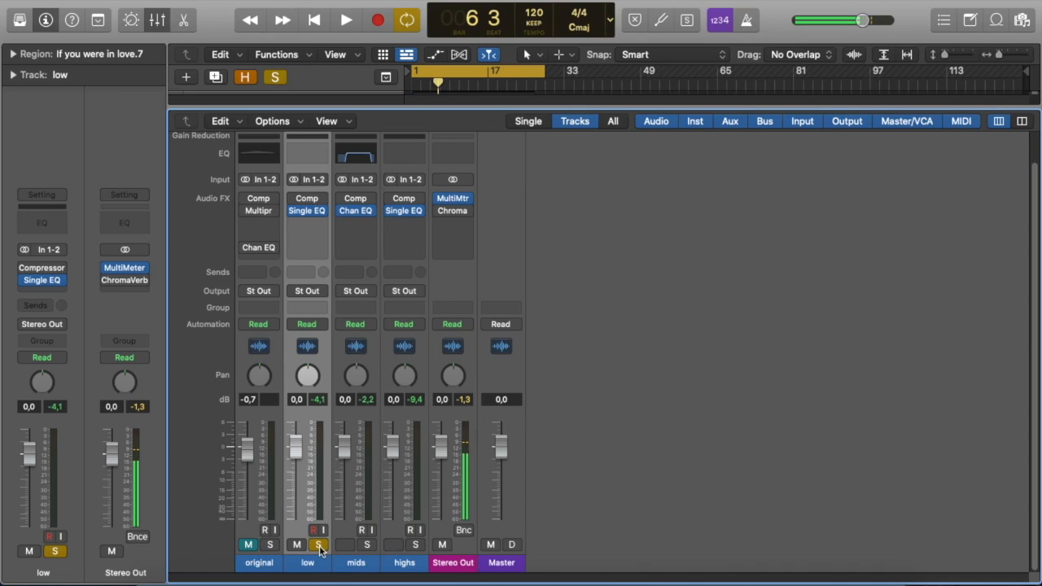
key(space)
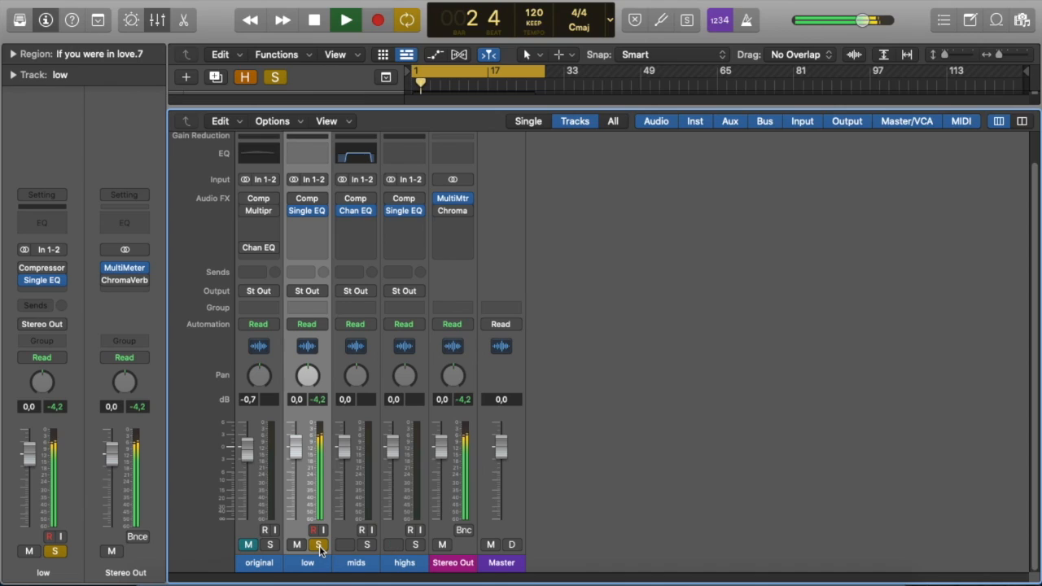
key(space)
click(319, 545)
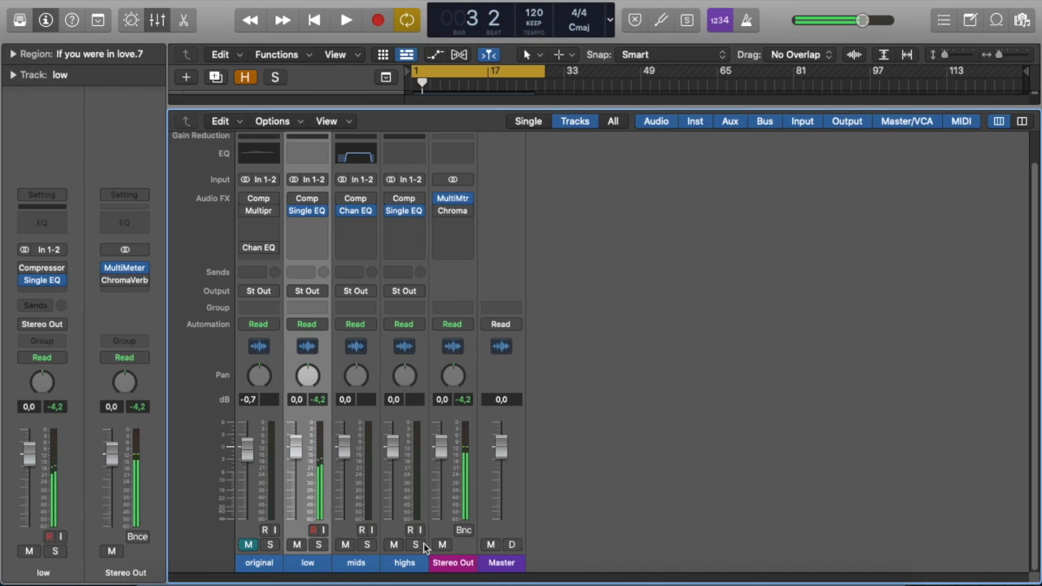
Solo the highs track and play it to listen in isolation, then unsolo it.
click(416, 545)
key(space)
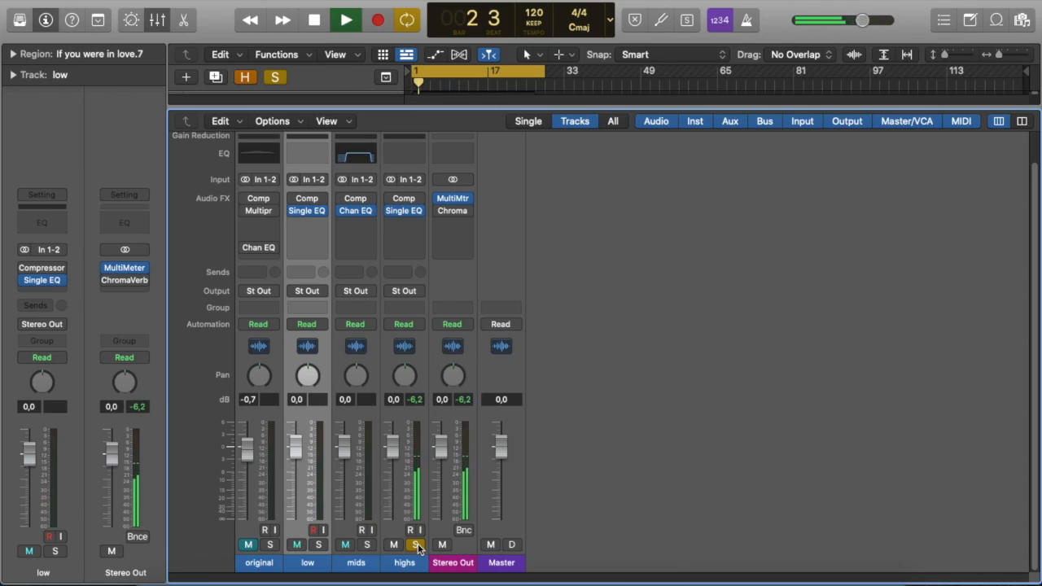
click(415, 545)
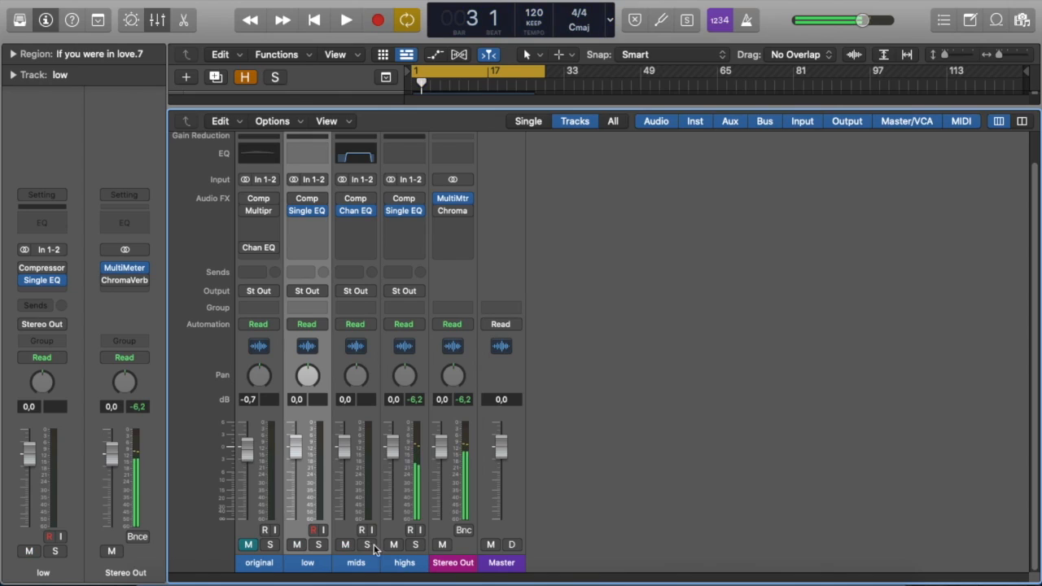
Solo the mids track and play it to listen in isolation, then stop and unsolo it.
click(367, 544)
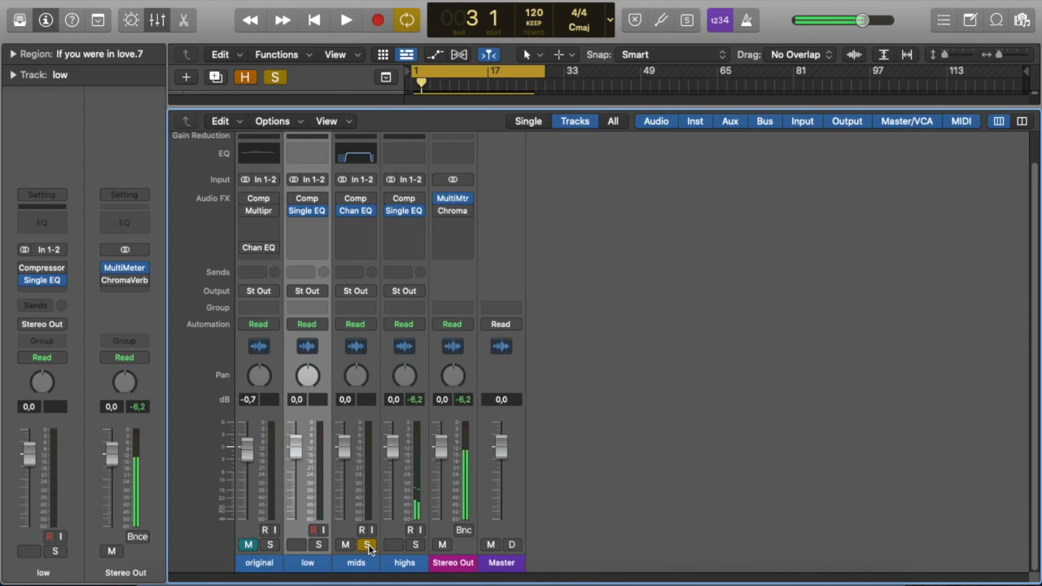
key(space)
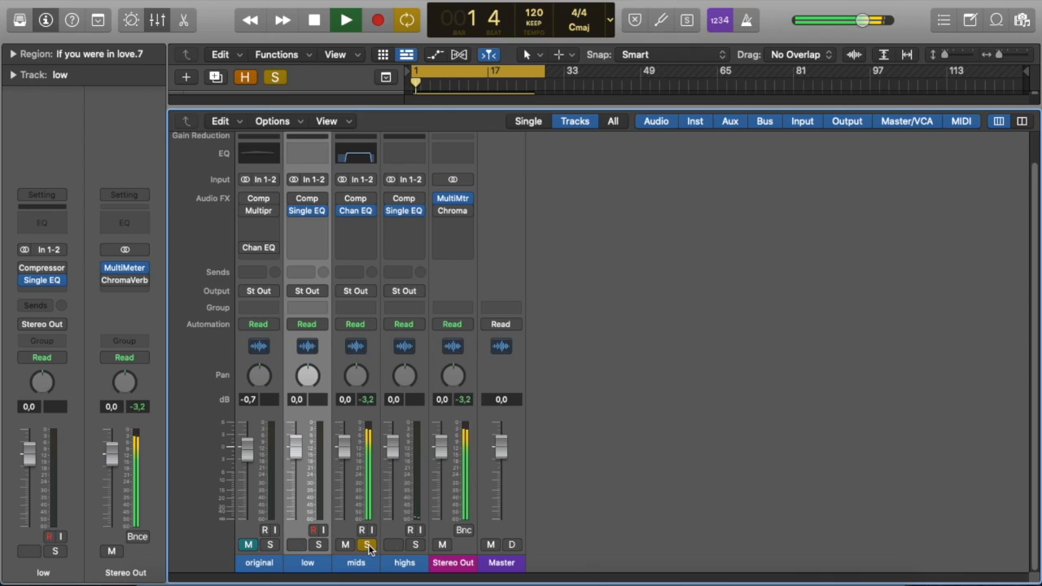
key(space)
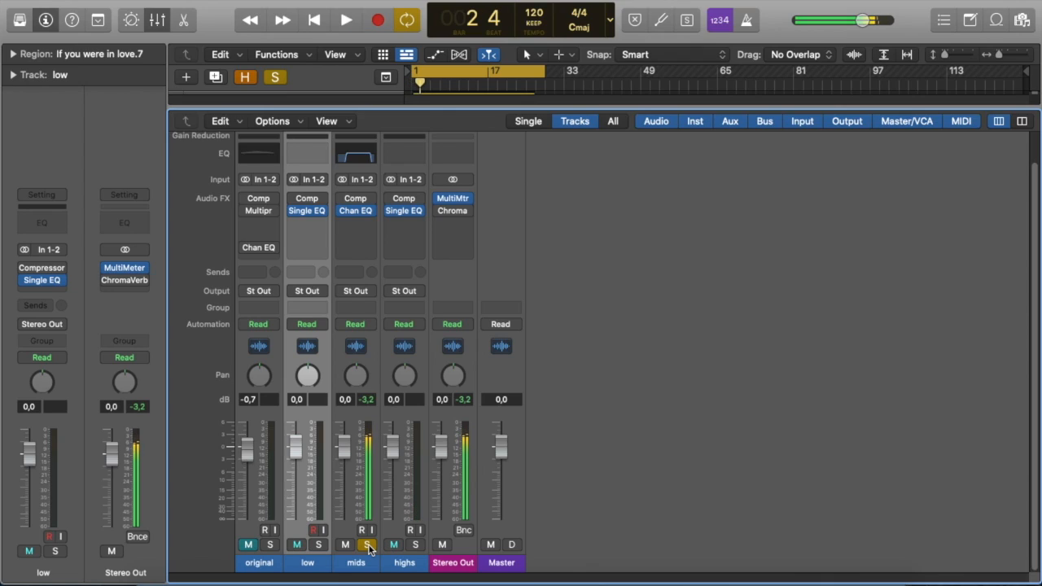
click(367, 548)
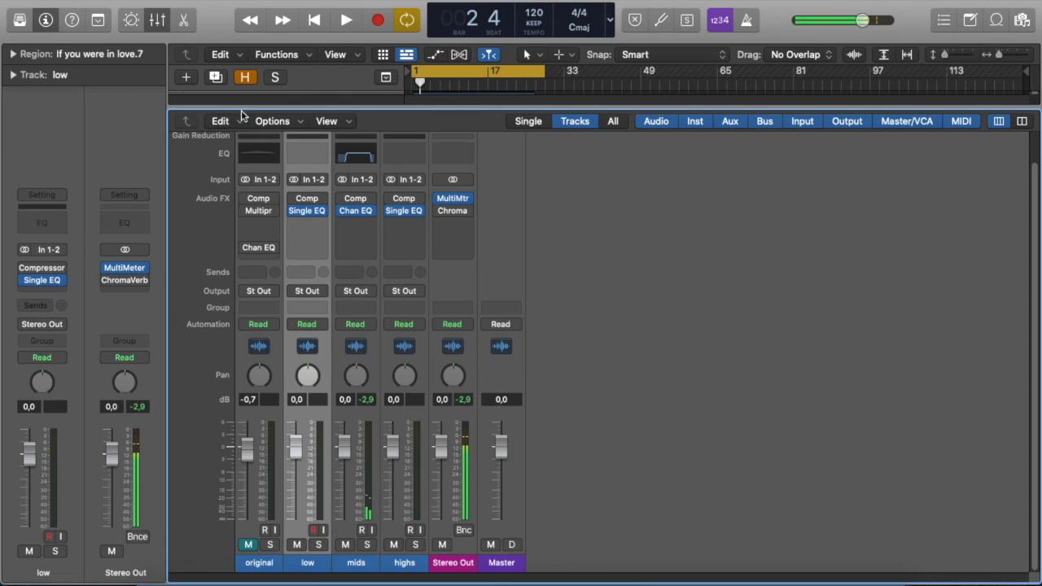
Open the low track's Compressor plugin window and reposition it beside the mixer channels.
mouse_move(308, 204)
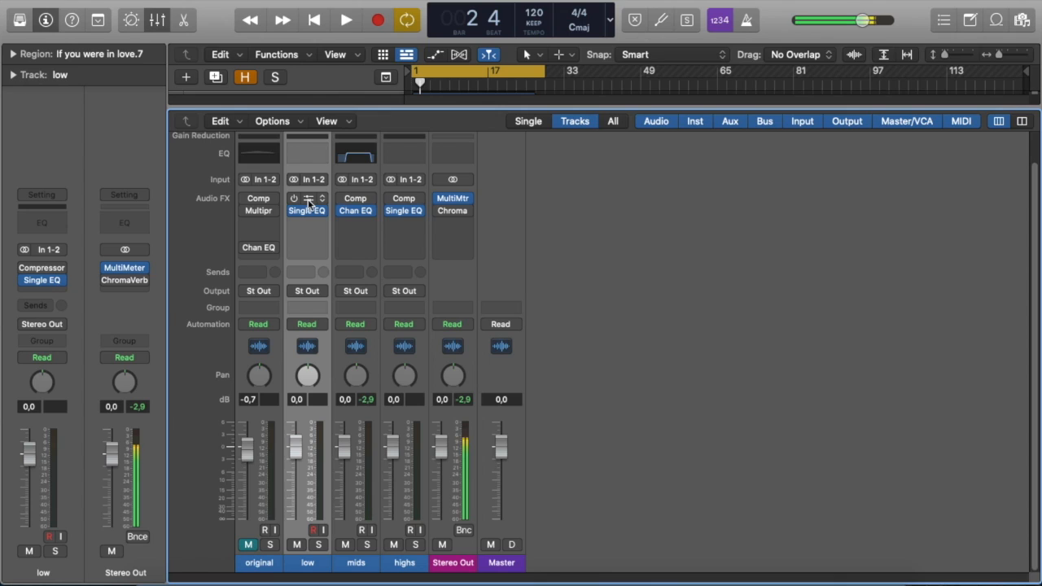
click(306, 201)
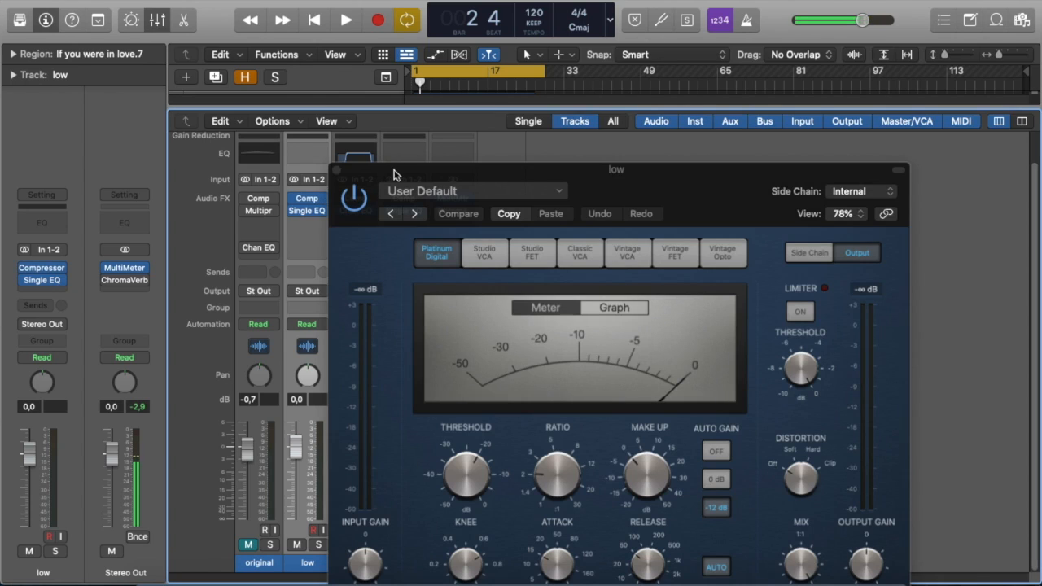
drag(395, 172, 567, 115)
mouse_move(344, 204)
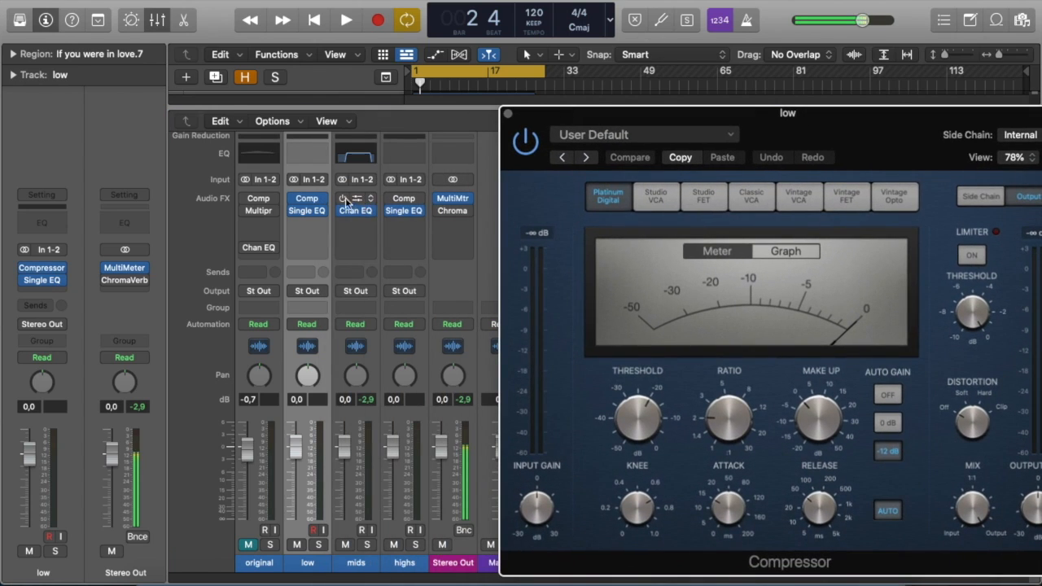
click(392, 200)
click(578, 137)
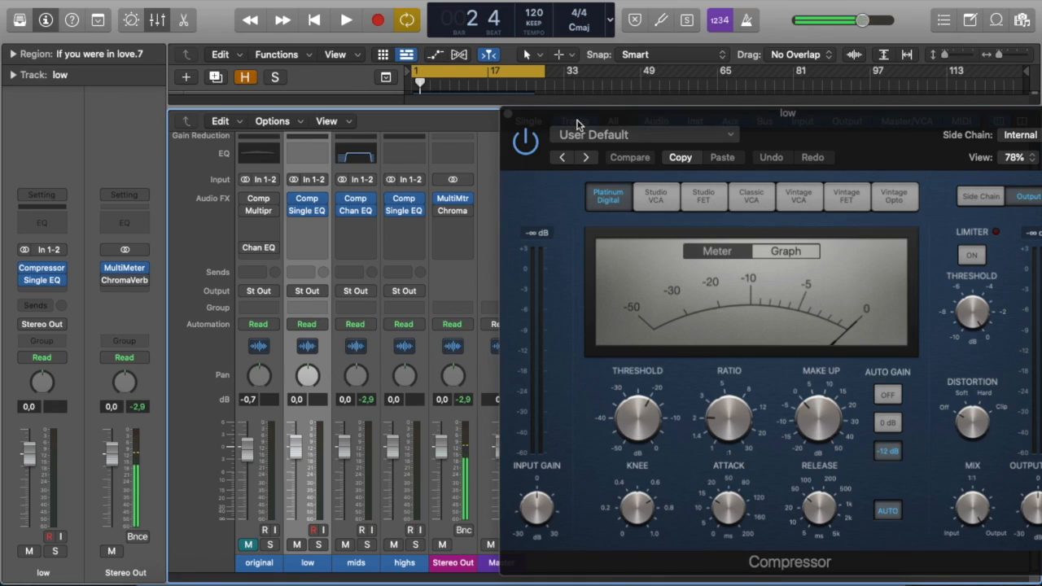